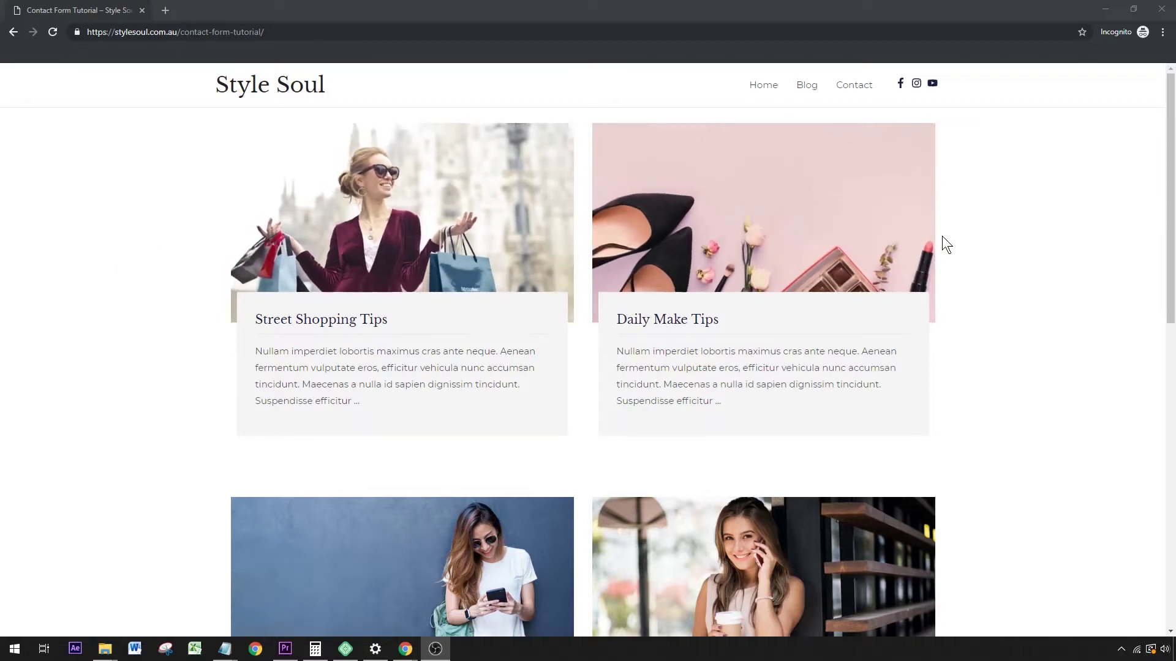
Minimize the incognito preview and return to the 'elementor' Add Plugins search results
scroll(949, 241, "down", 5)
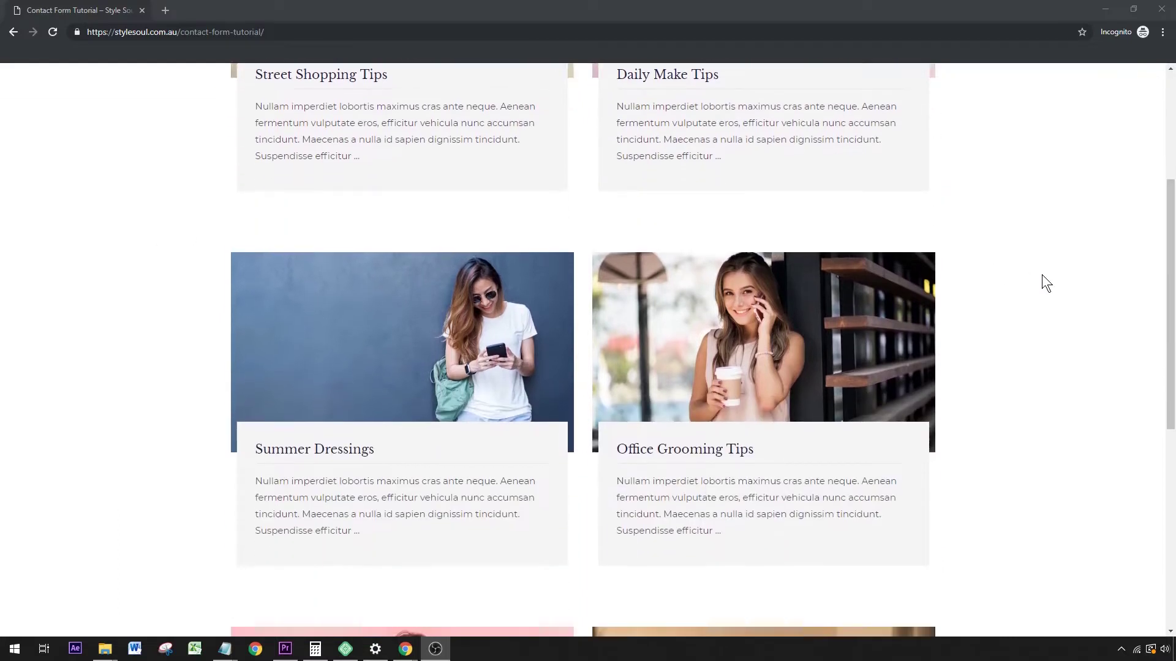
scroll(1082, 269, "down", 6)
scroll(1082, 269, "up", 8)
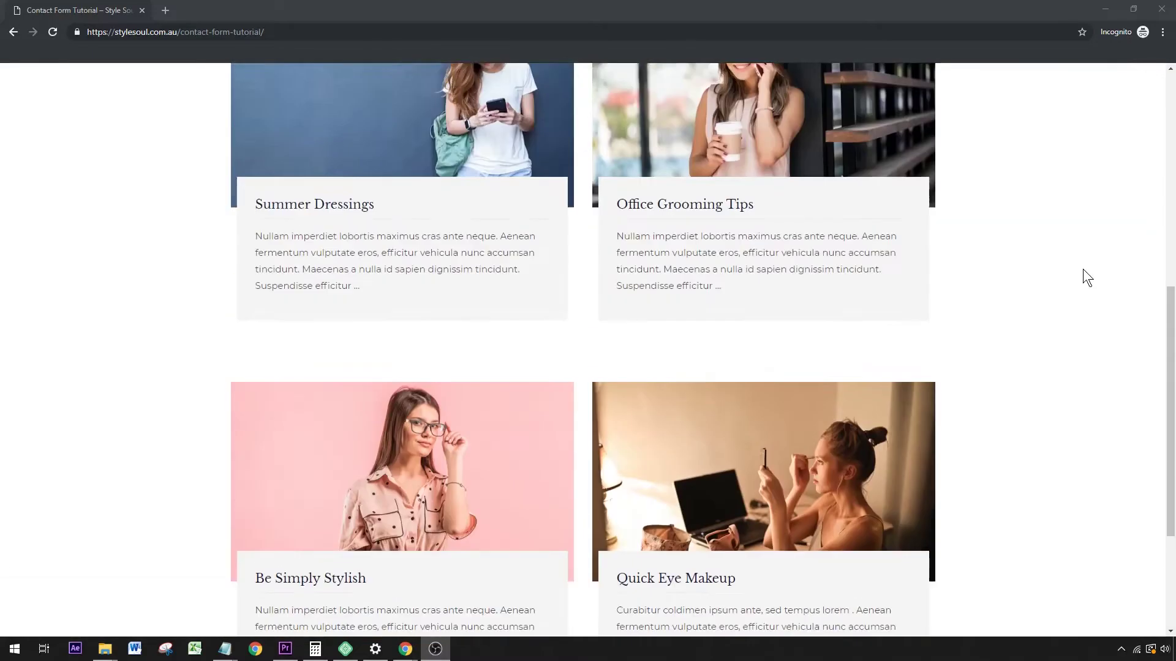
scroll(1083, 269, "up", 3)
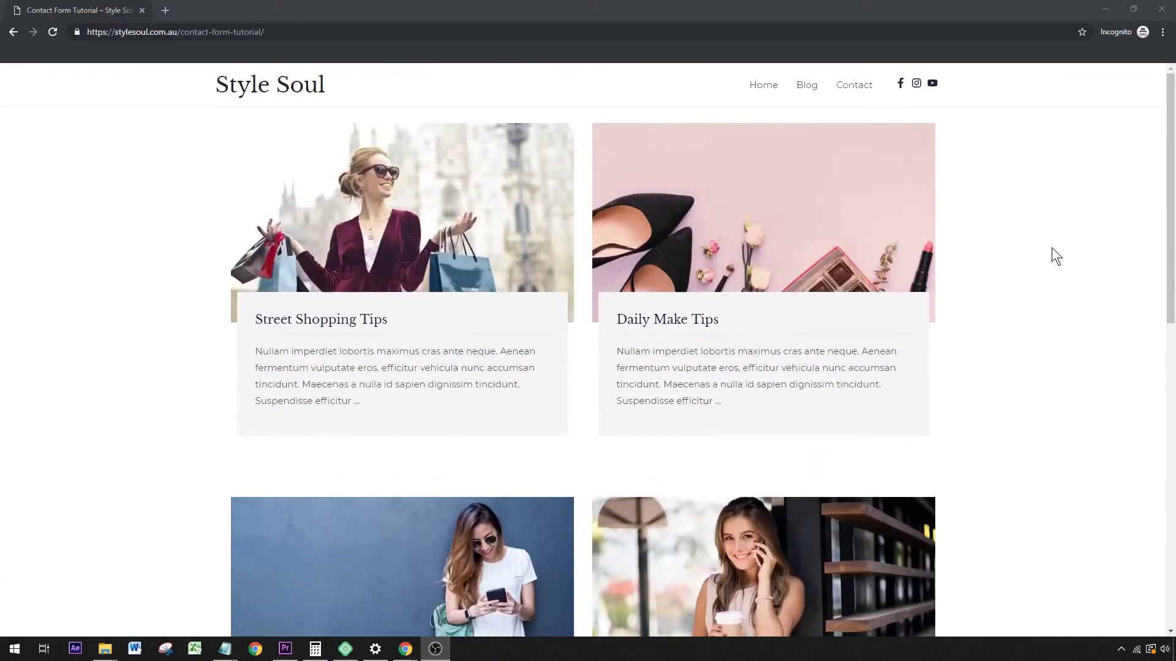
left_click(1106, 10)
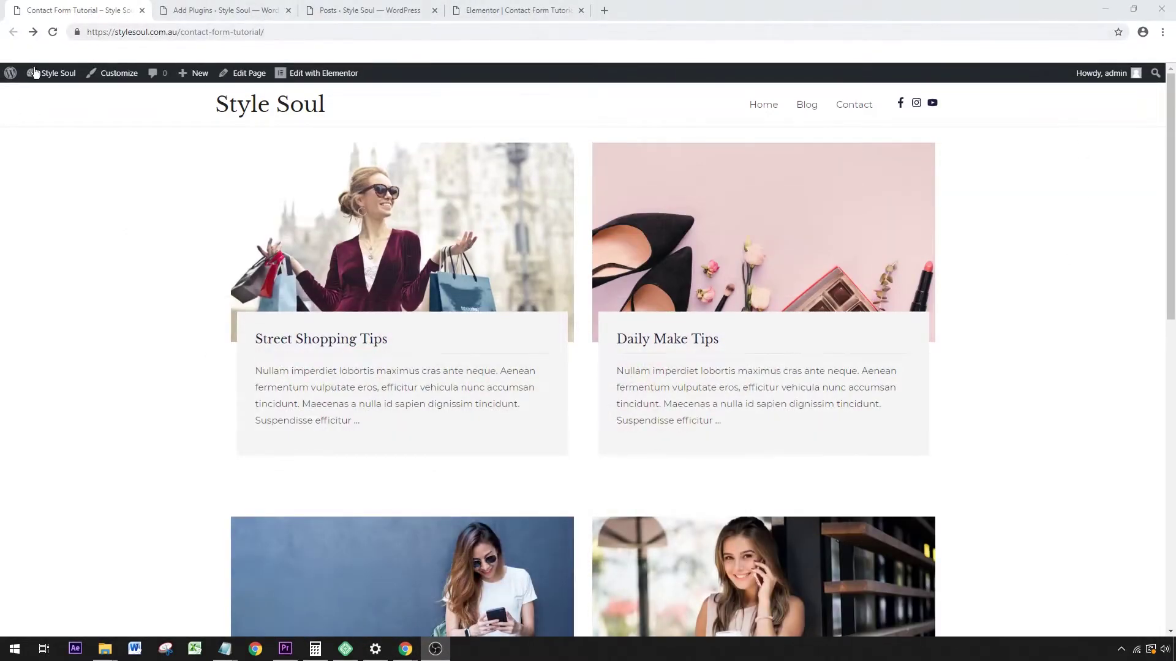
left_click(196, 8)
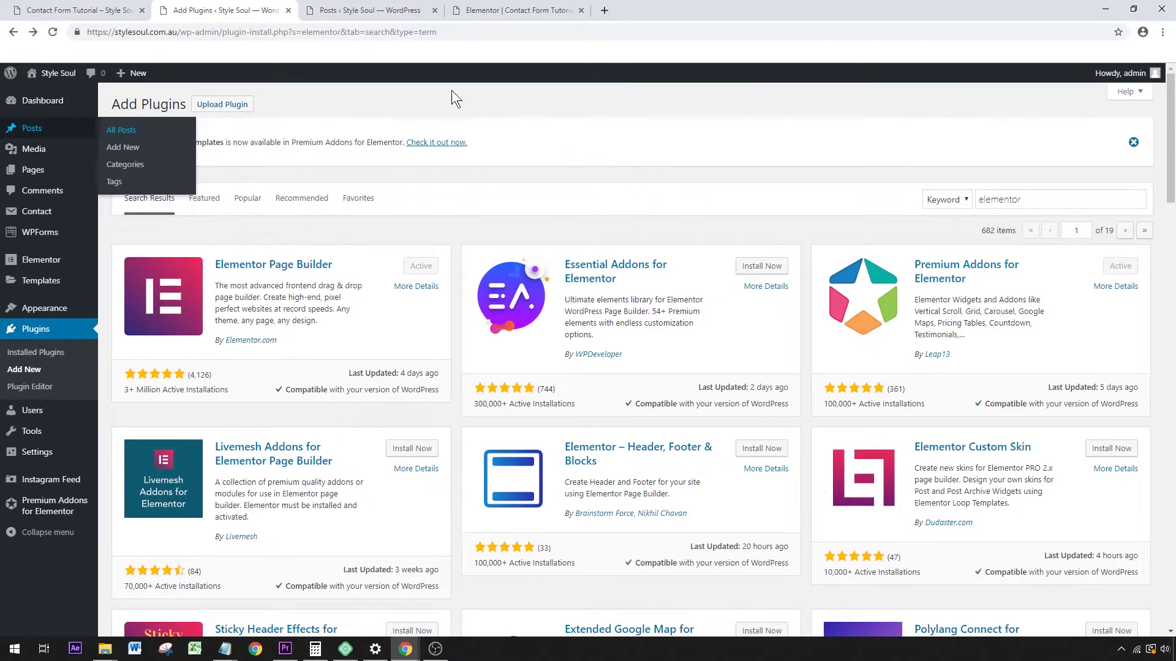
In the Elementor editor, drag the Premium Blog widget from Premium Addons onto the empty page
left_click(485, 14)
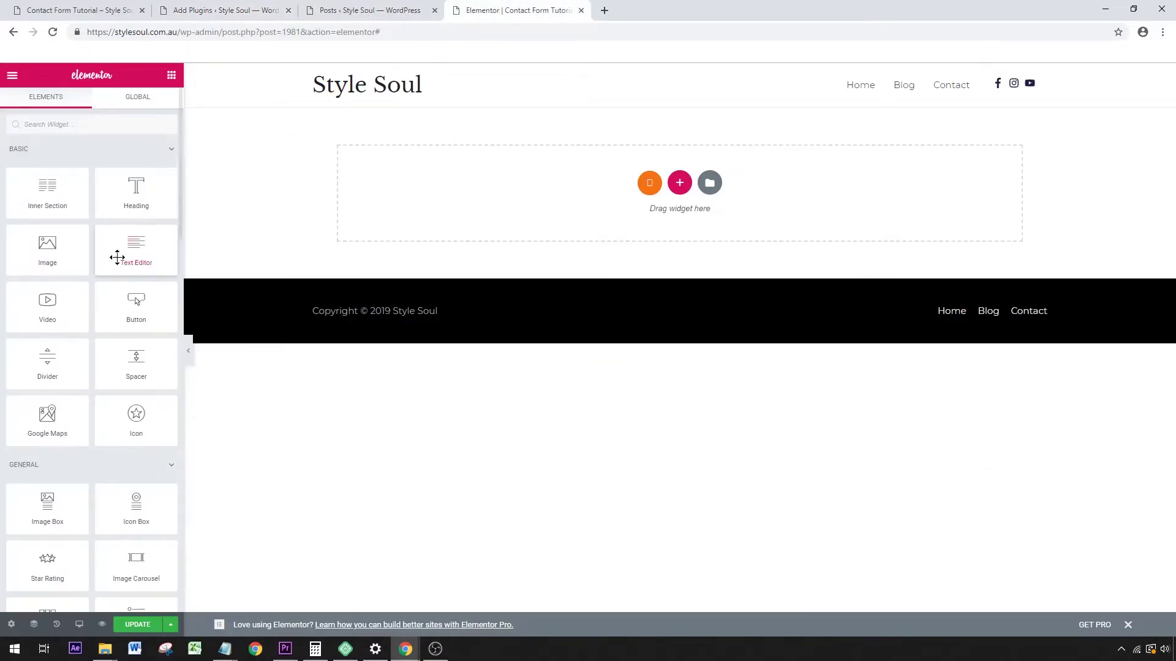
scroll(117, 256, "down", 6)
scroll(116, 257, "down", 7)
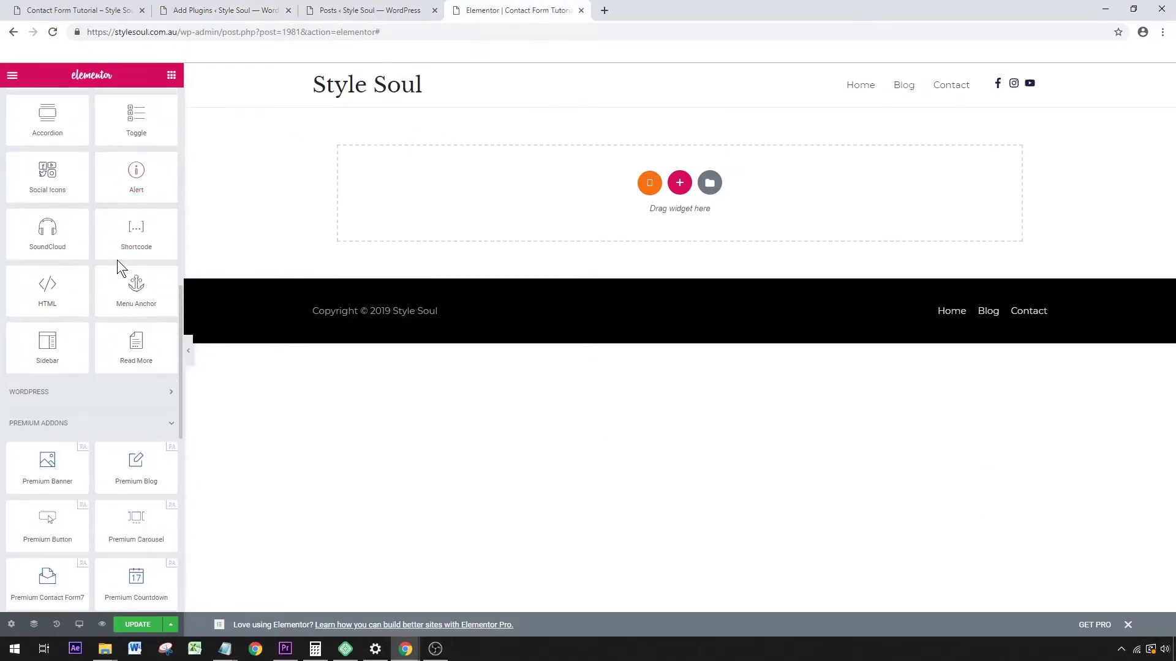
scroll(117, 287, "down", 1)
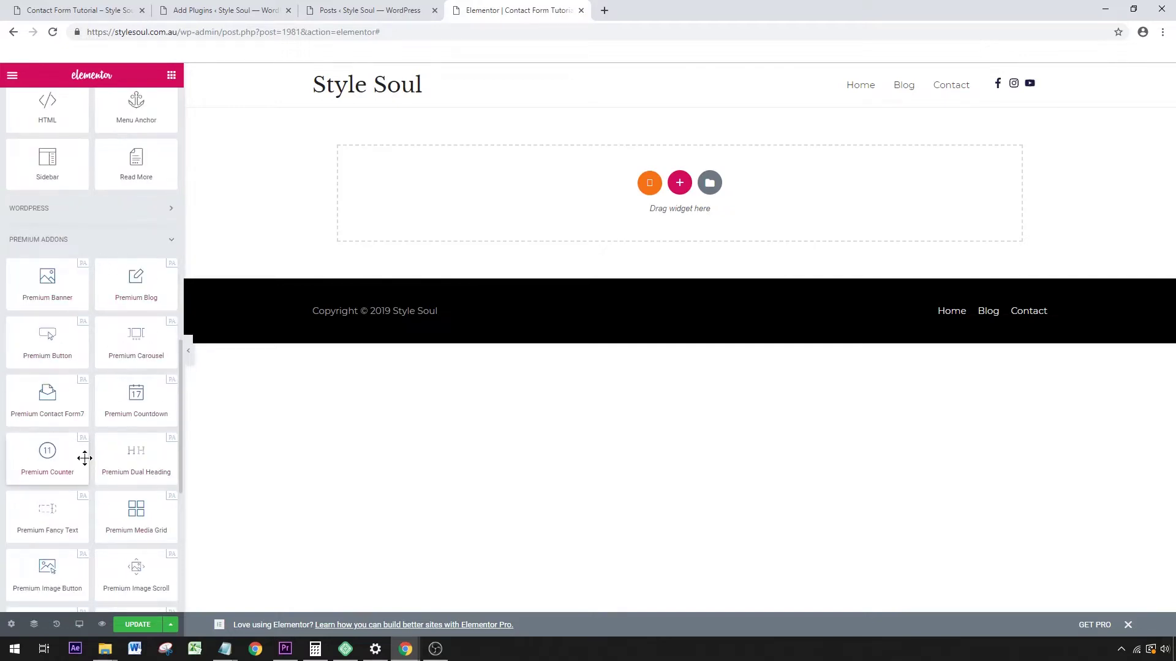
left_click_drag(139, 288, 528, 201)
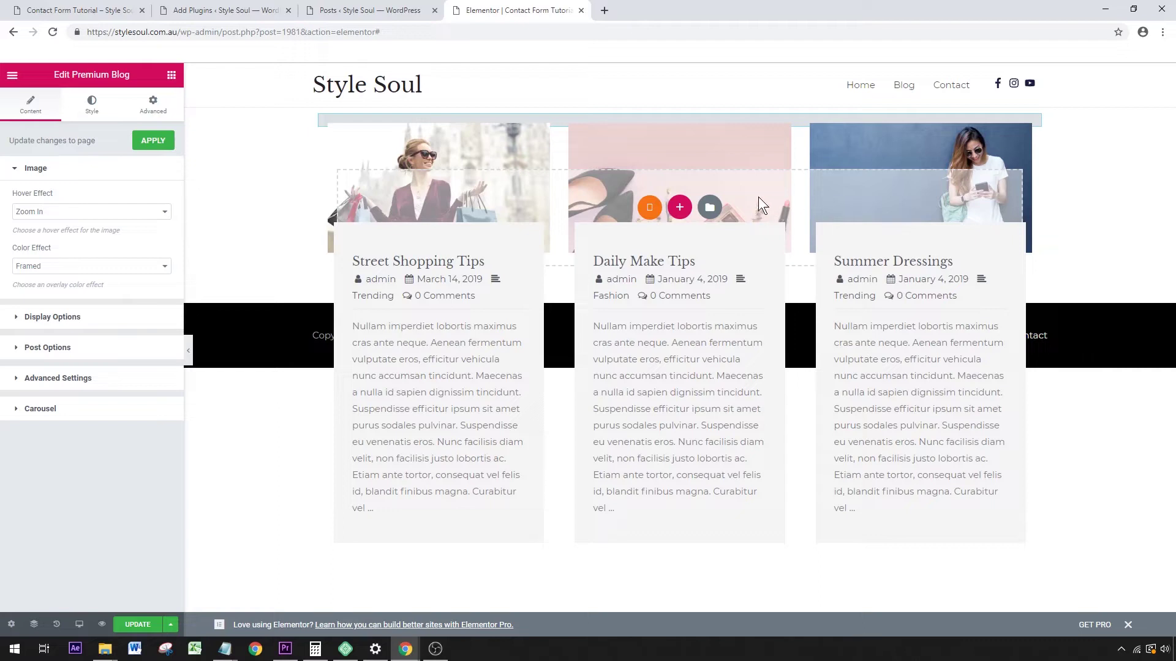
In Display Options, set the blog grid Layout to Even with 2 columns
left_click(69, 319)
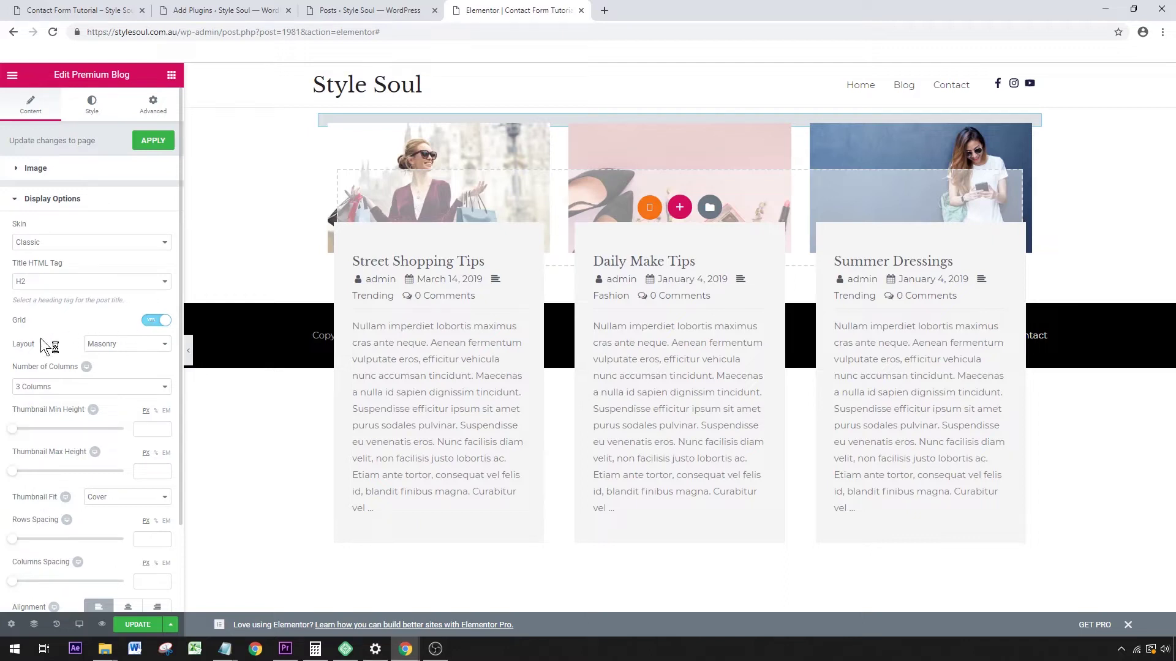
left_click(119, 346)
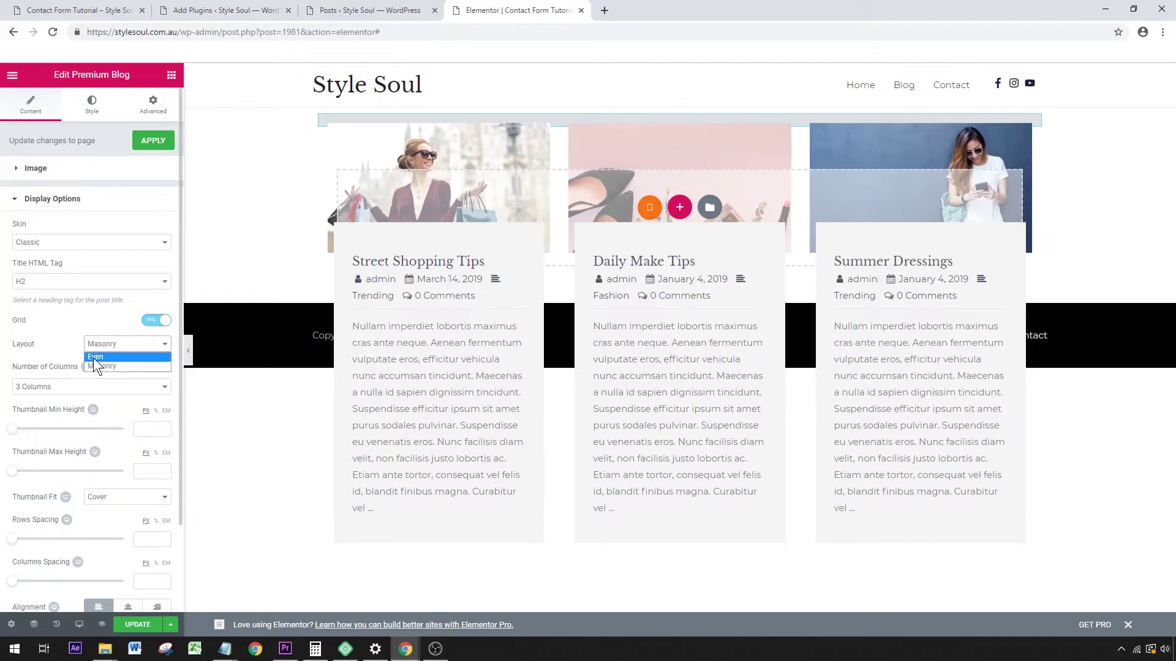
left_click(96, 357)
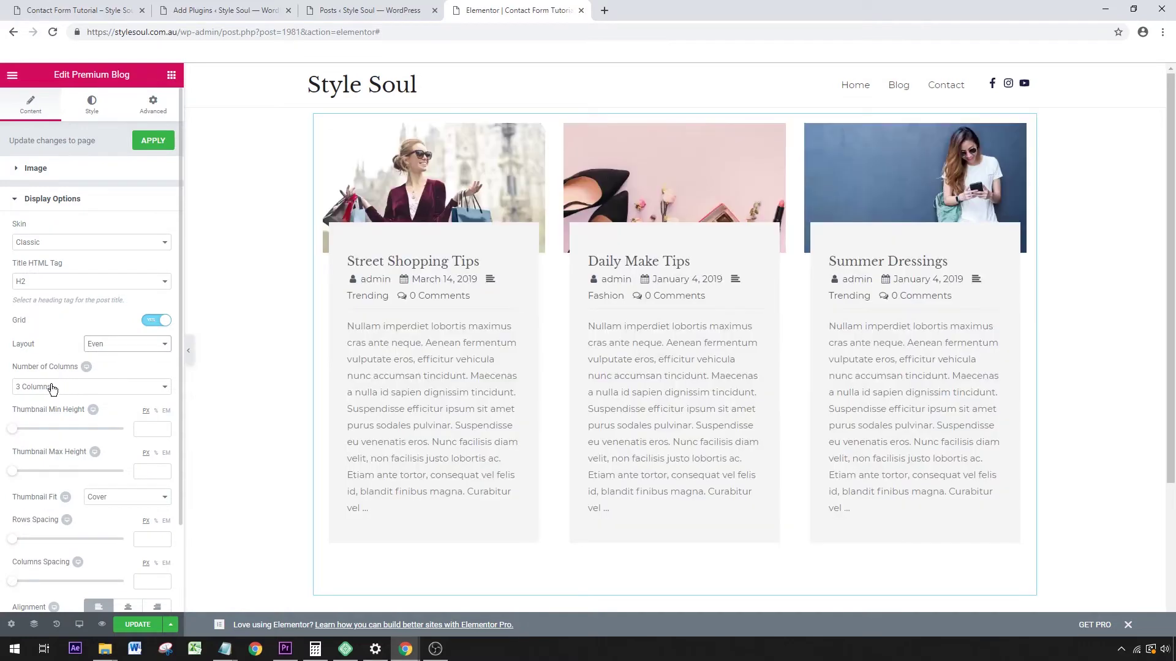
left_click(51, 387)
left_click(44, 409)
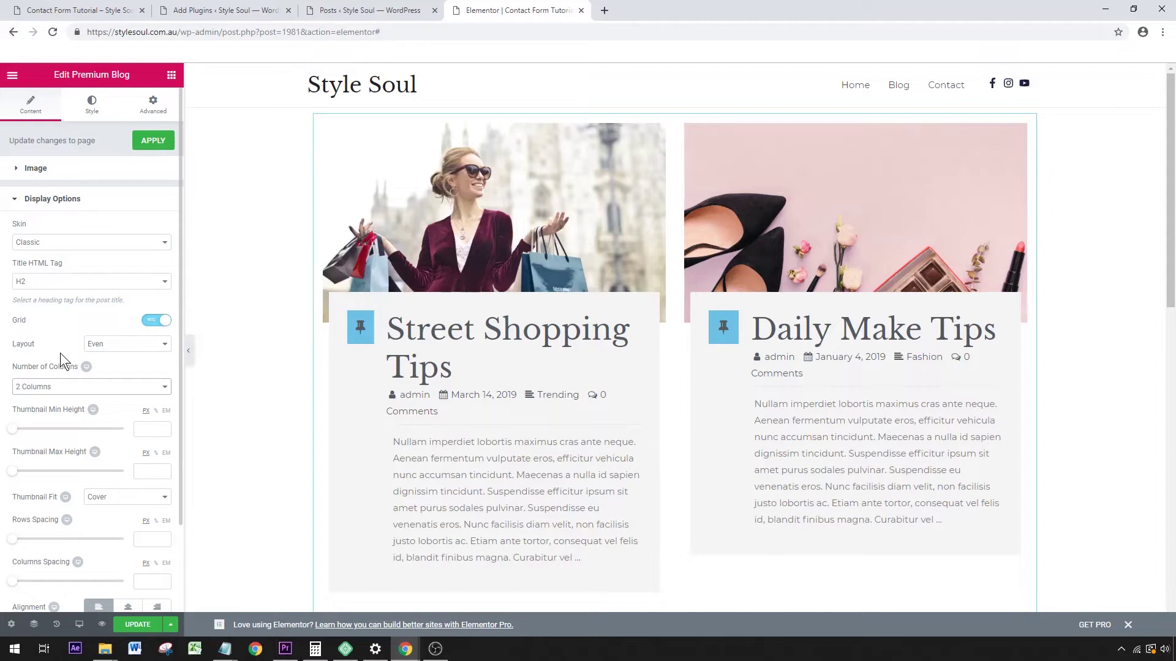
Set the post Title HTML Tag to H4
scroll(77, 354, "down", 1)
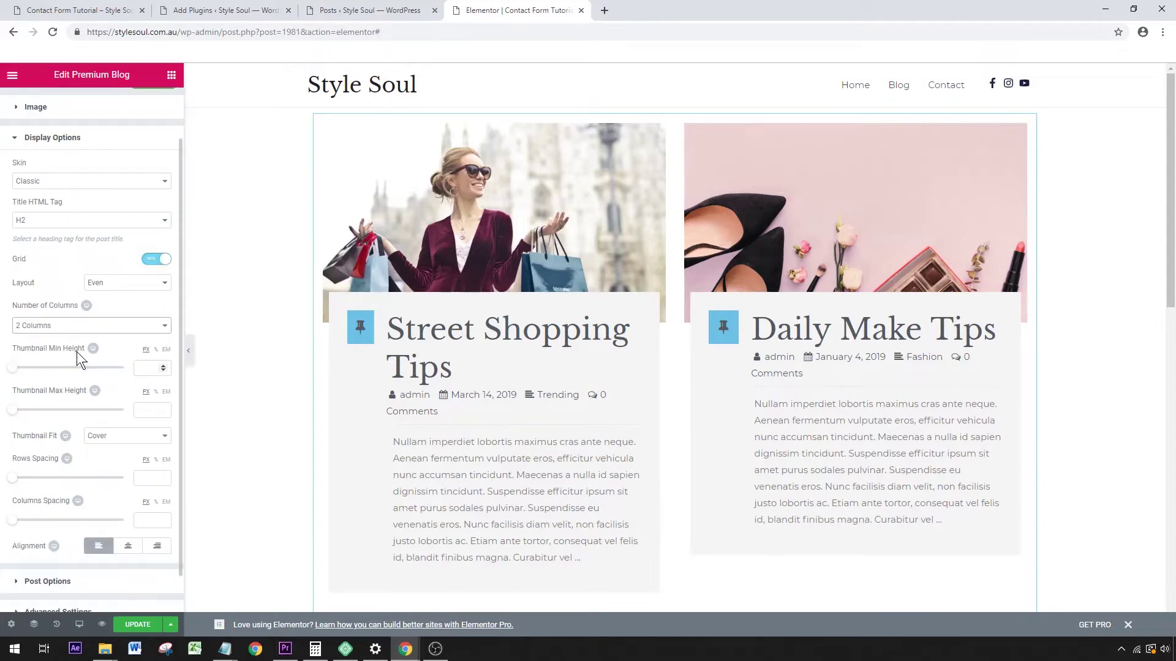
scroll(76, 351, "down", 1)
scroll(96, 406, "up", 2)
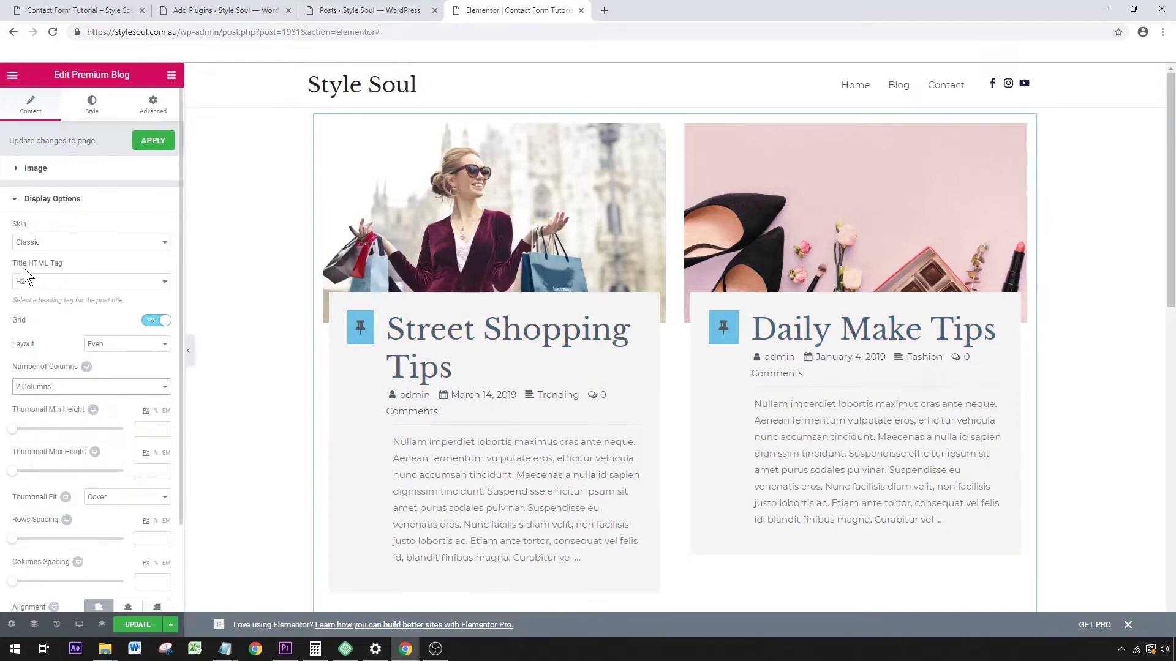
left_click(50, 287)
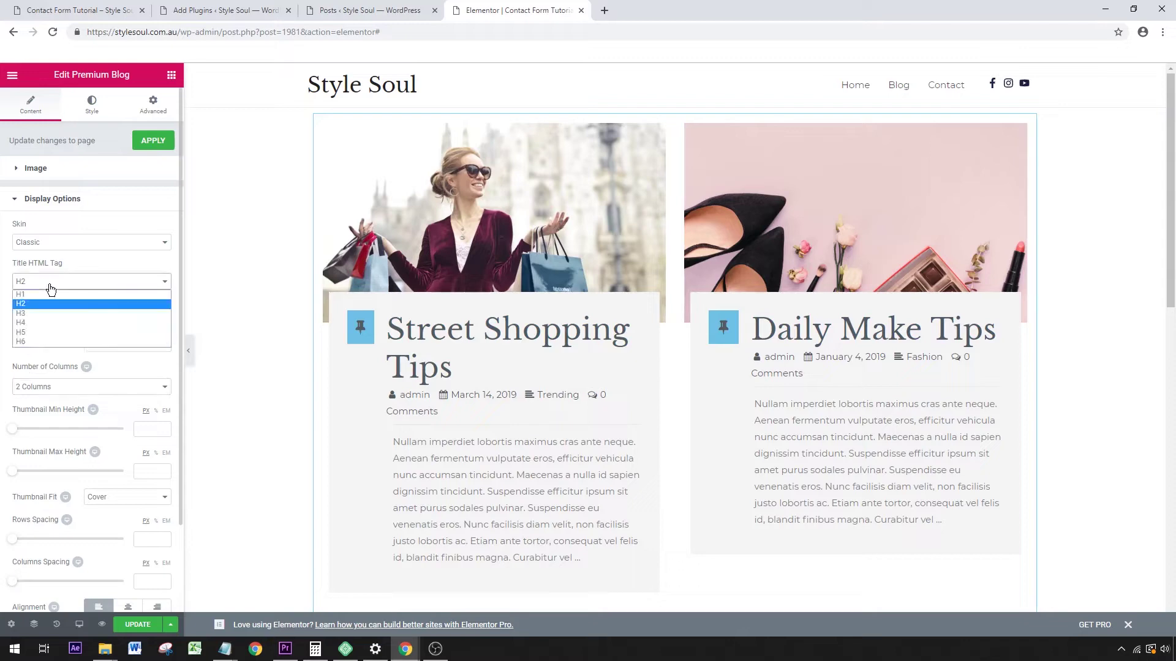
left_click(45, 323)
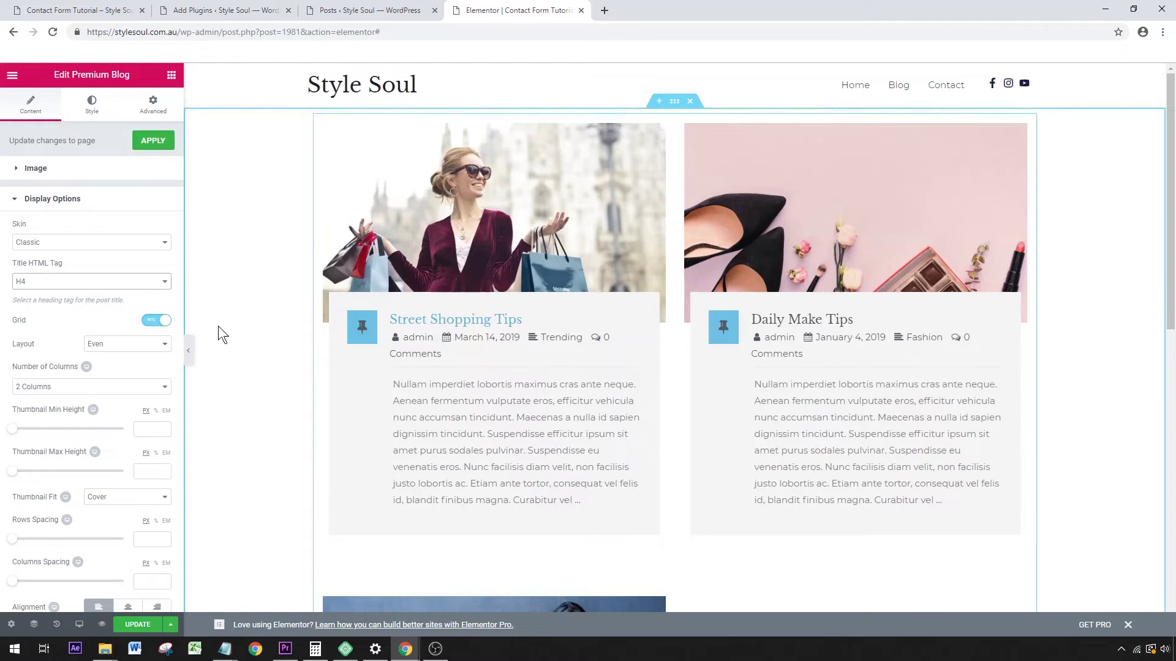
scroll(127, 334, "down", 2)
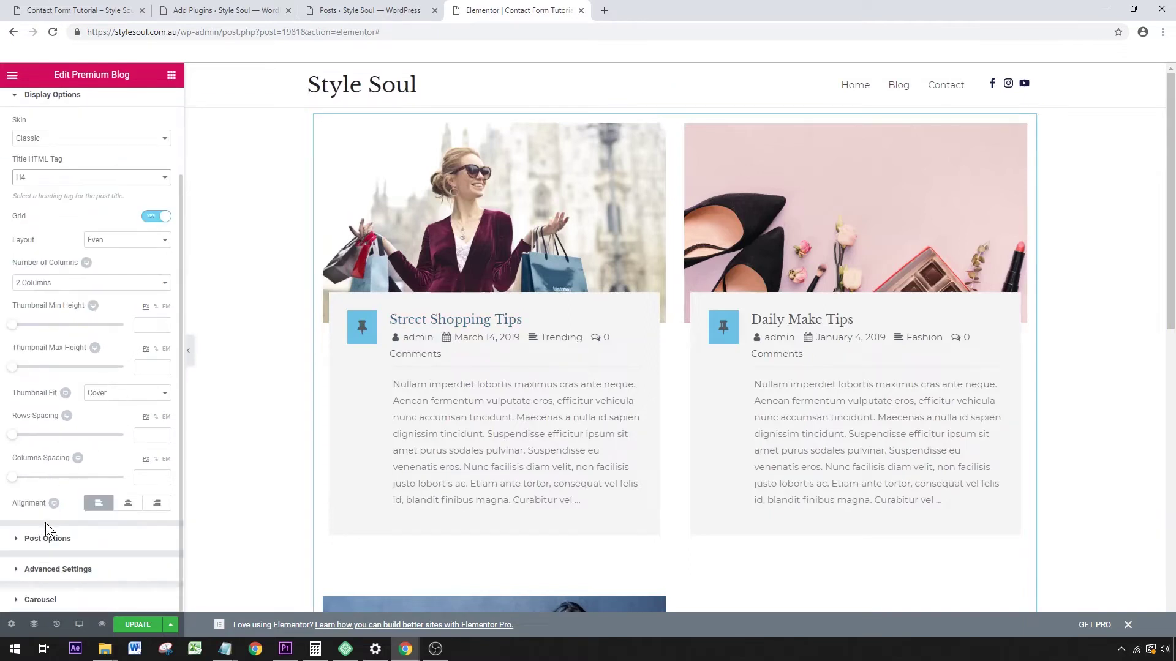
In Post Options, turn off Author, Date, Categories, Comments, Tags Meta and Post Format Icon
left_click(46, 538)
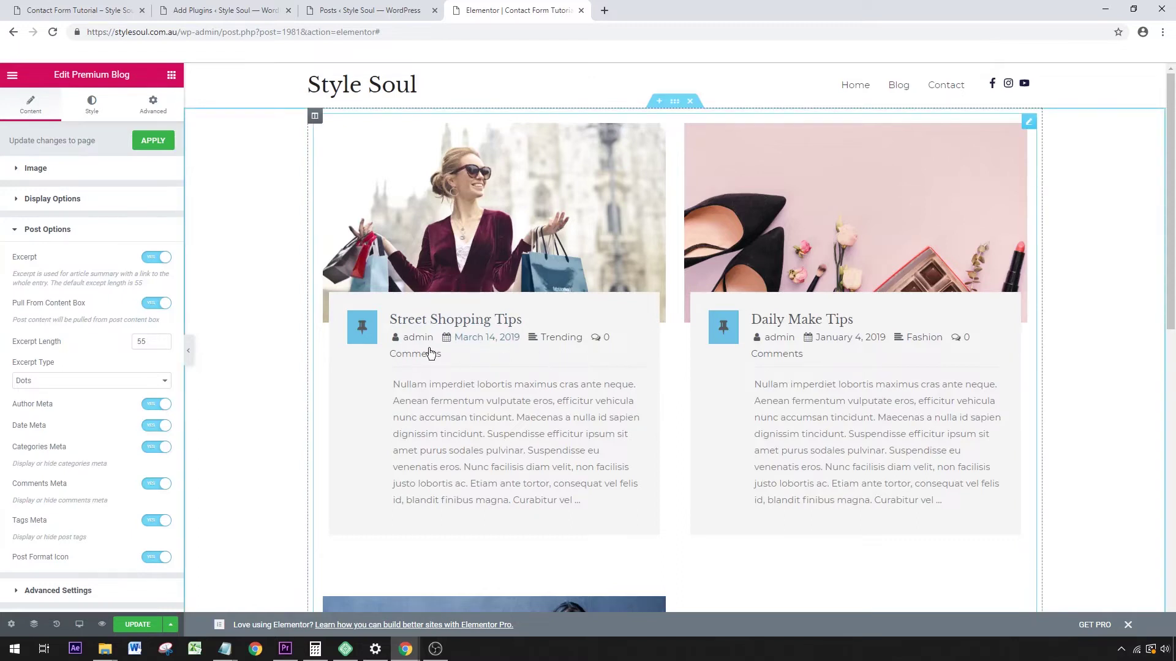
left_click(158, 404)
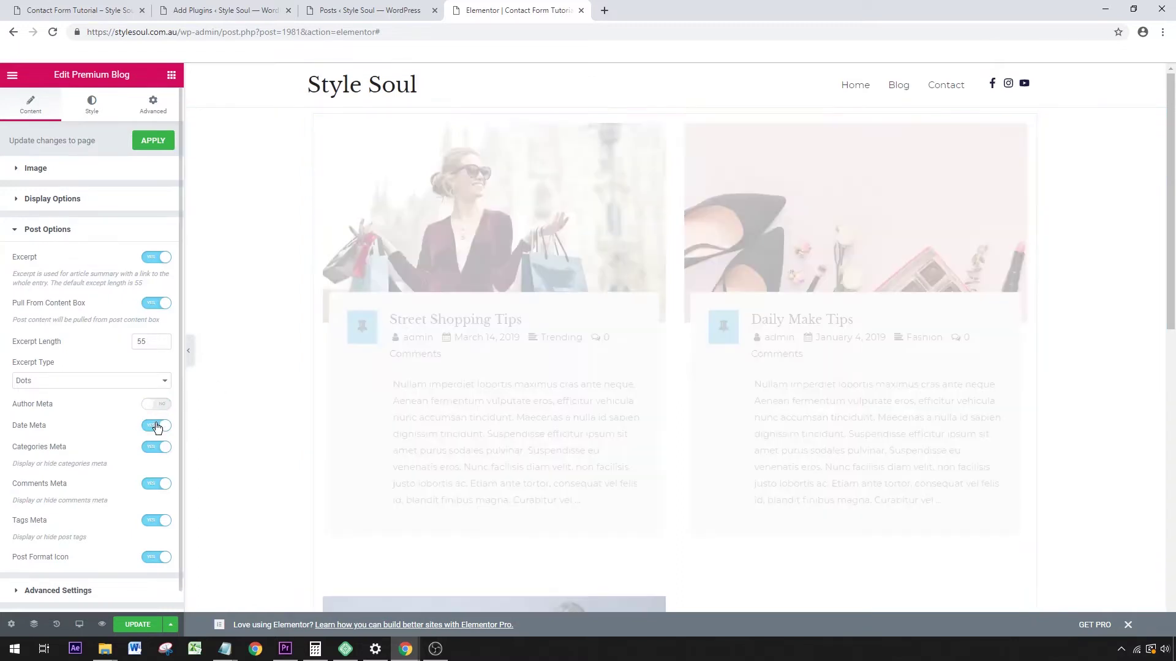
left_click(158, 429)
left_click(154, 447)
left_click(158, 488)
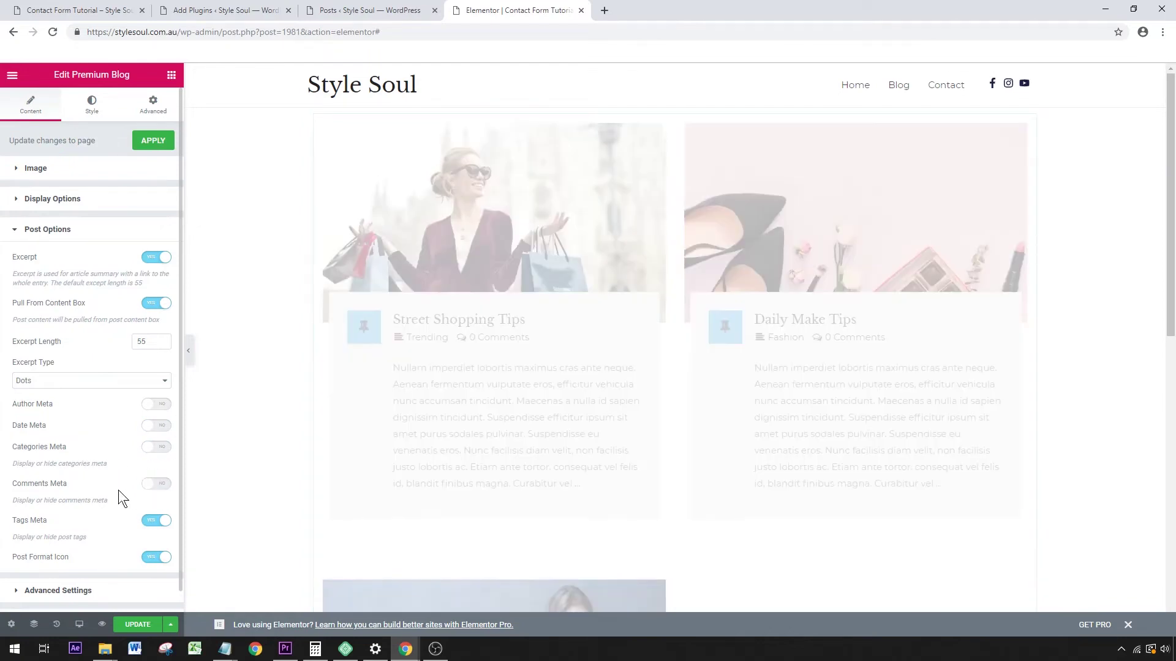
left_click(157, 523)
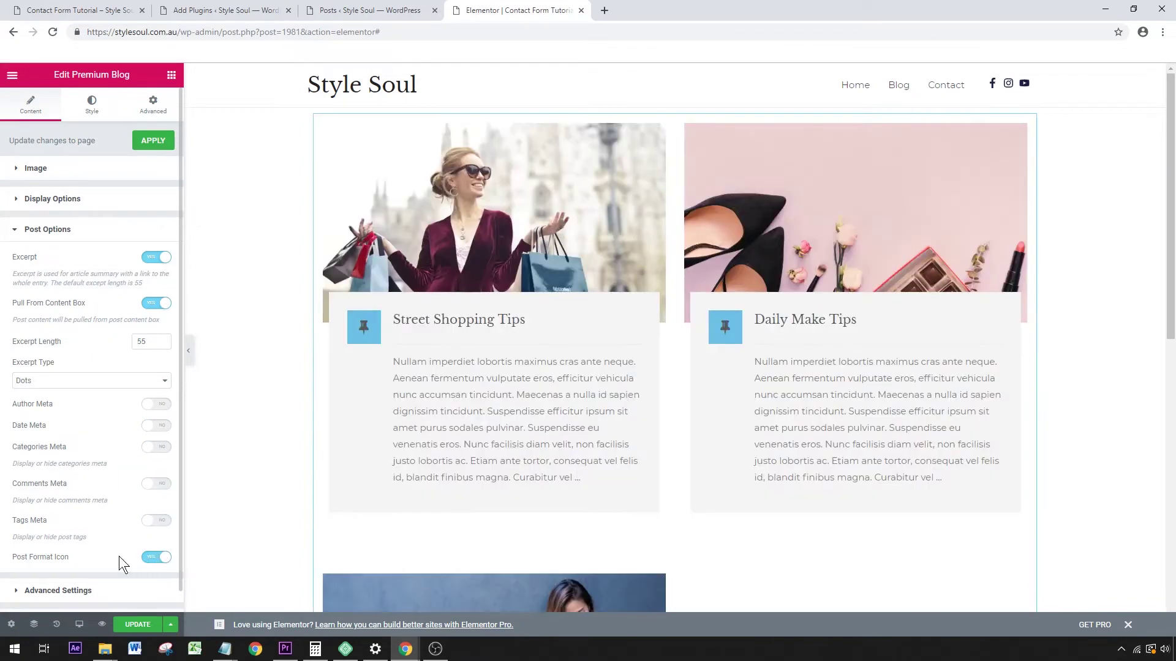
left_click(157, 558)
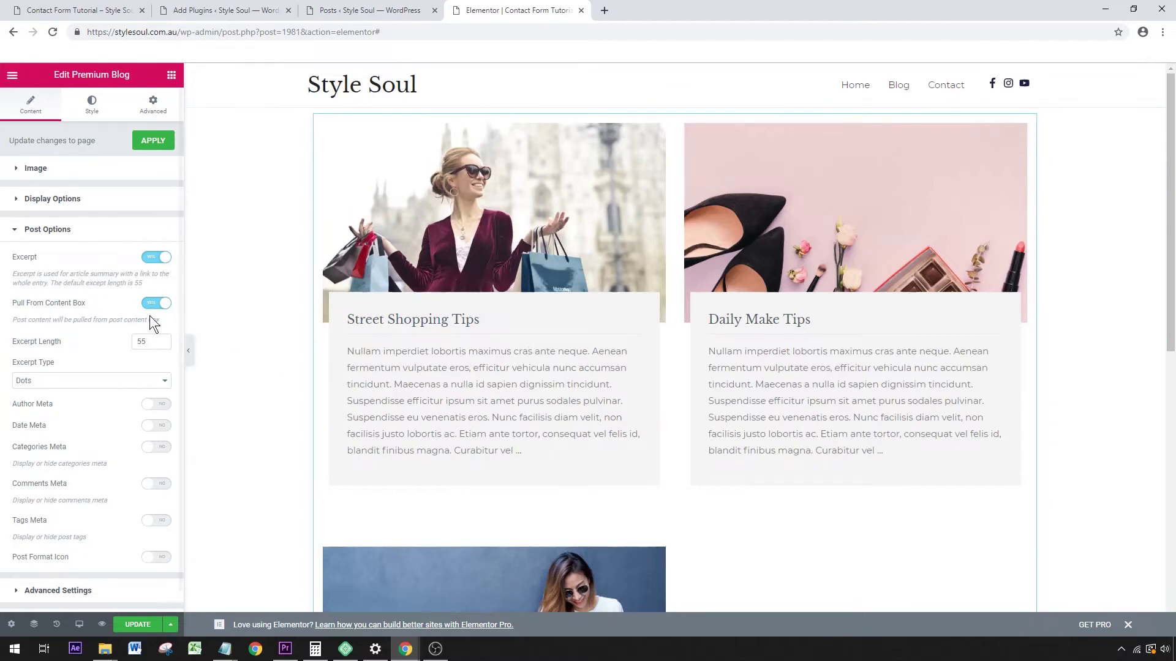
Set the Excerpt Length to 25 words
double_click(145, 341)
type("25")
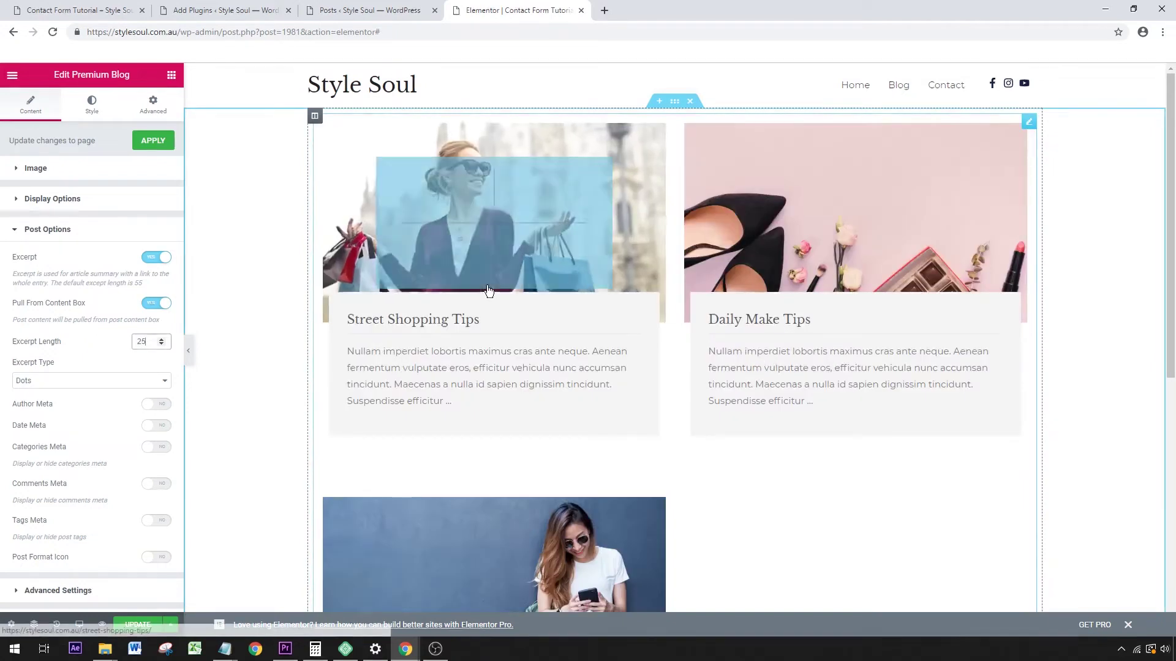
scroll(508, 257, "down", 2)
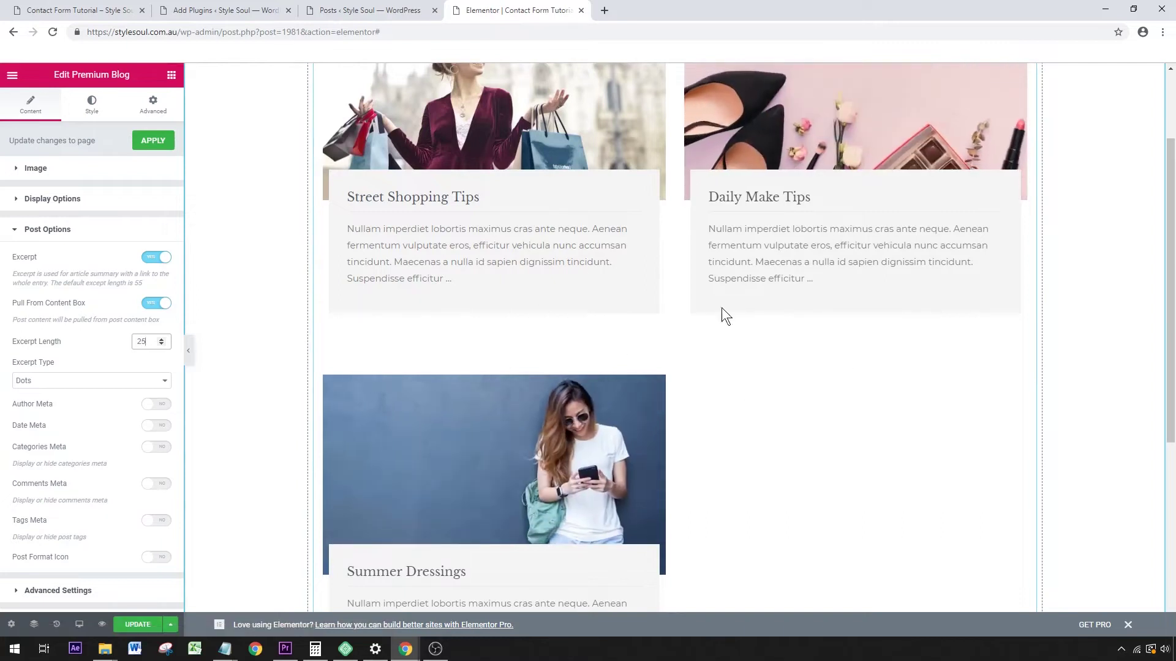
scroll(82, 439, "down", 1)
Under Advanced Settings, change Posts Per Page from 3 to 6
left_click(53, 570)
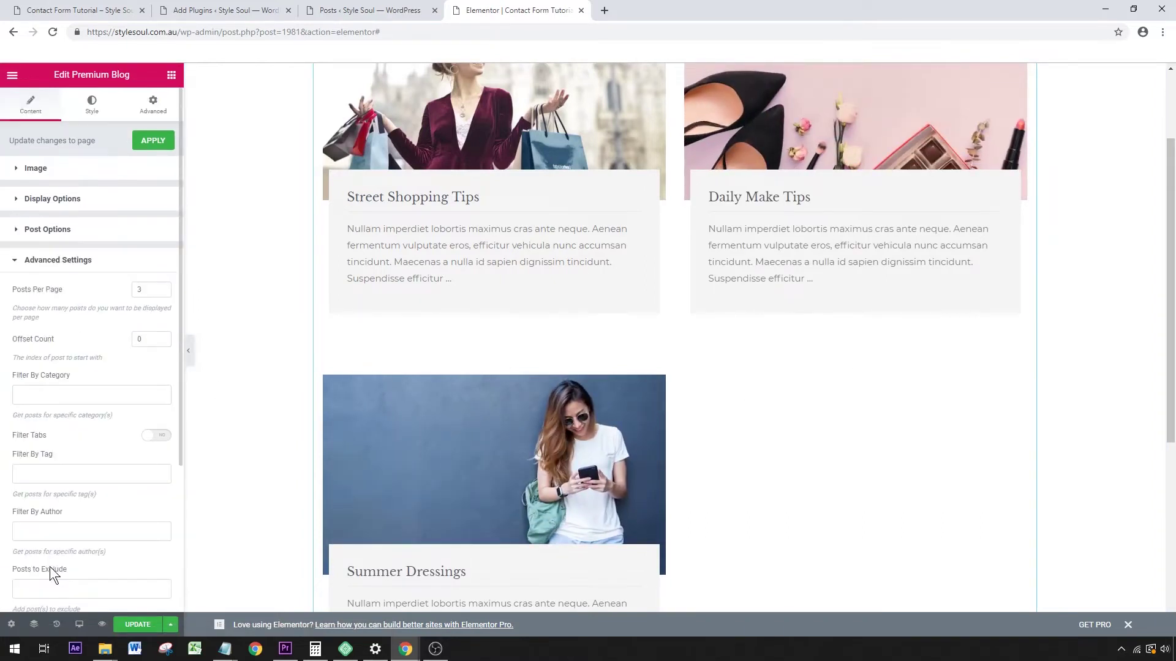
double_click(147, 290)
type("6")
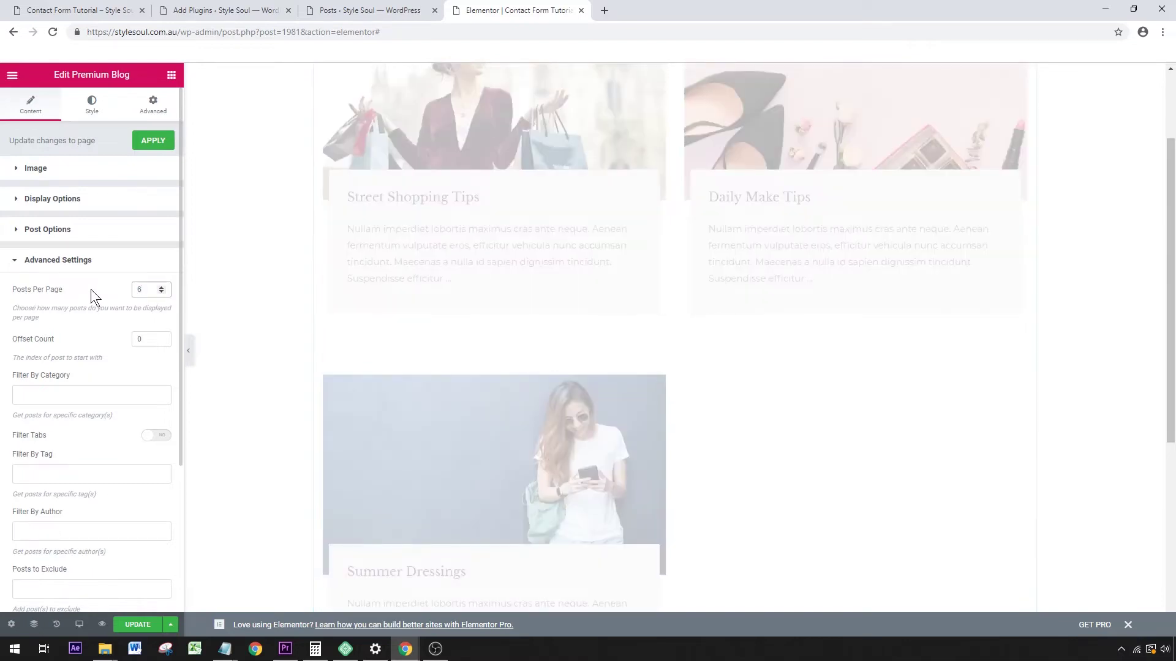
scroll(814, 214, "down", 5)
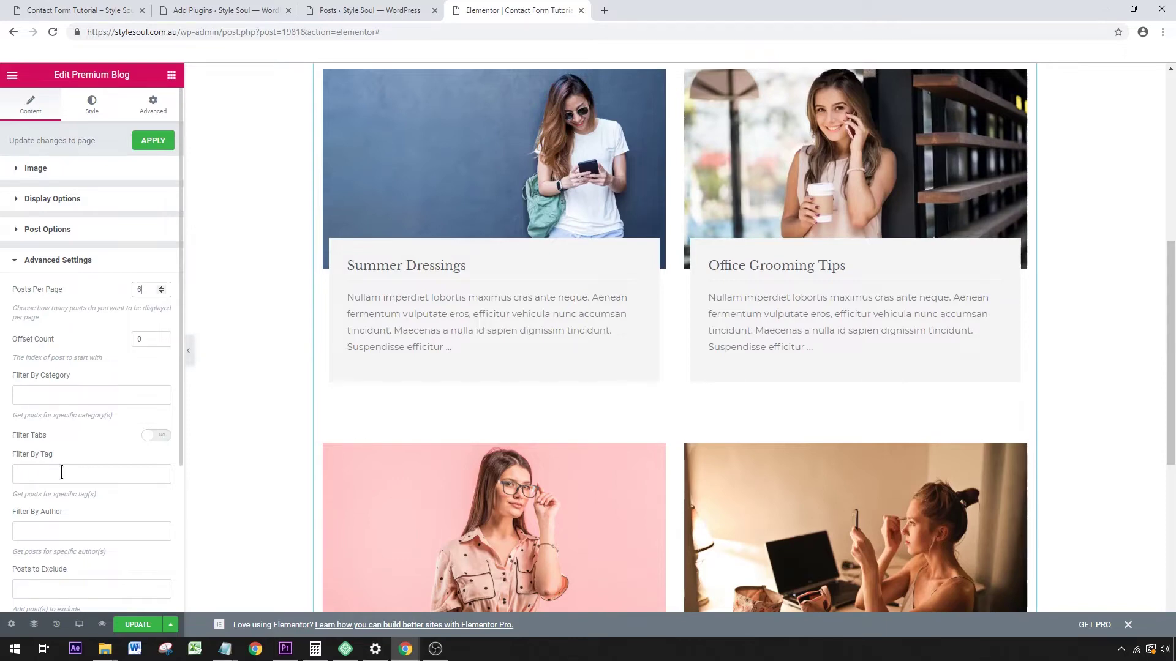
scroll(61, 472, "down", 1)
scroll(46, 410, "down", 2)
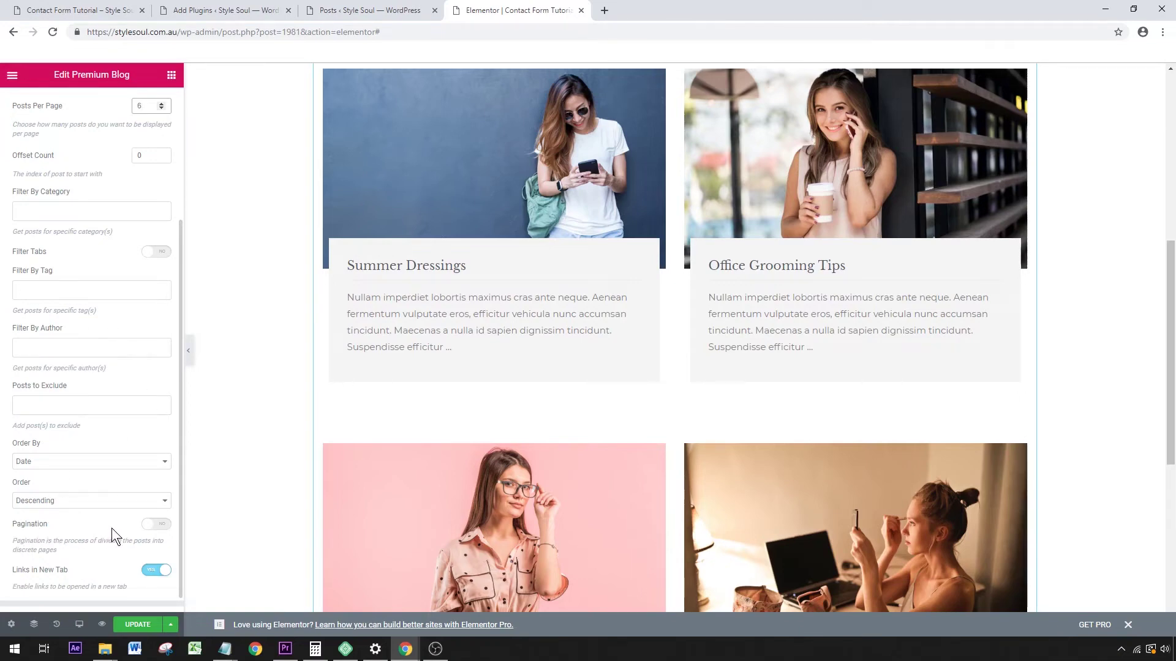
scroll(757, 381, "down", 5)
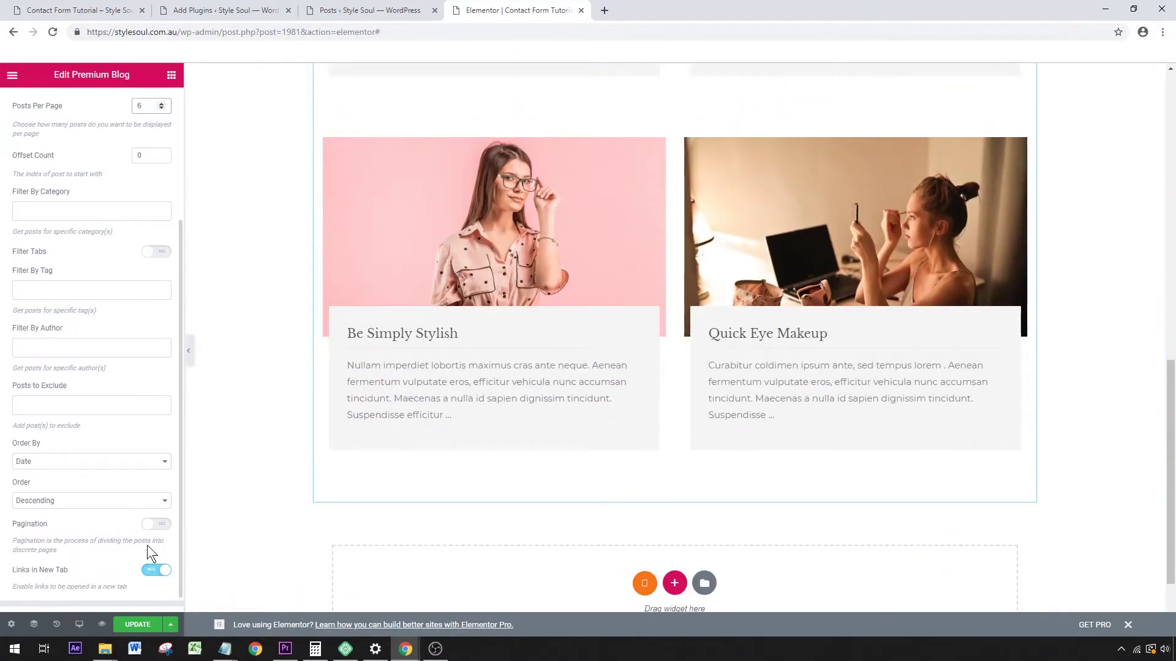
Switch Pagination to YES, save the page with UPDATE, and view the live page
left_click(152, 524)
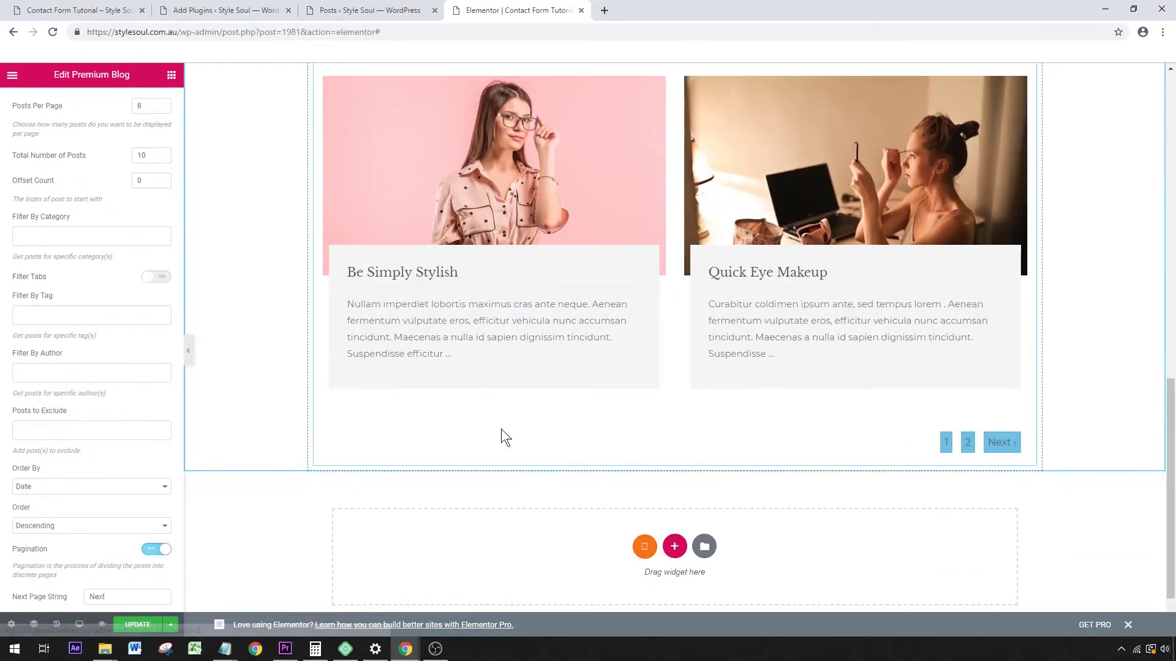
scroll(680, 373, "up", 13)
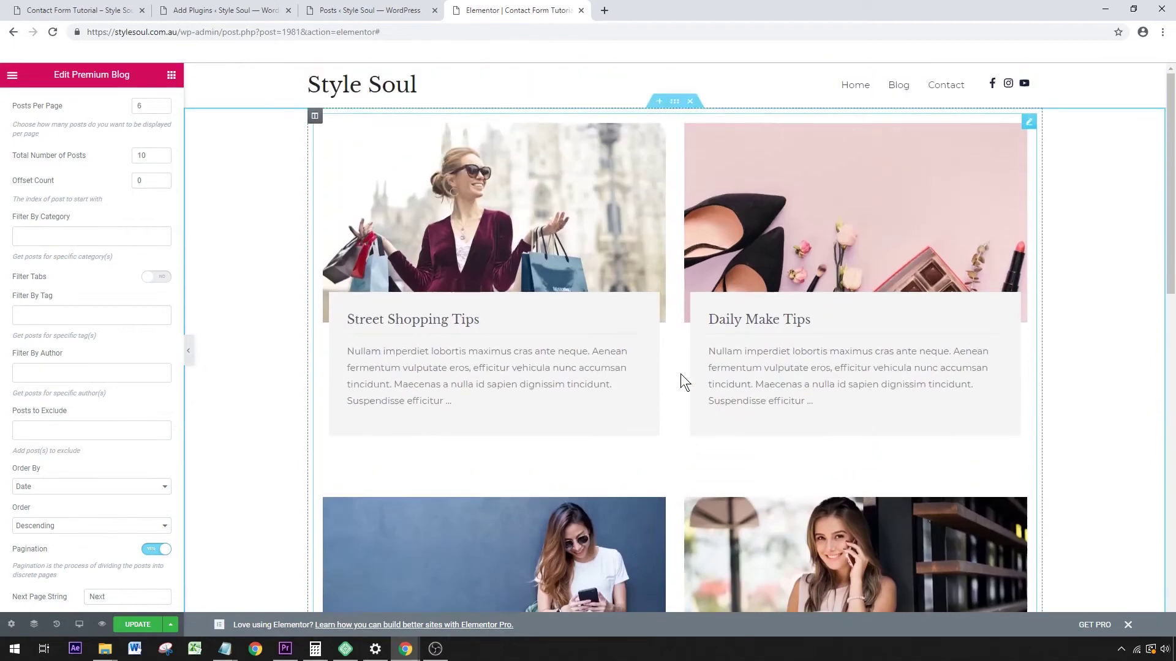
left_click(145, 625)
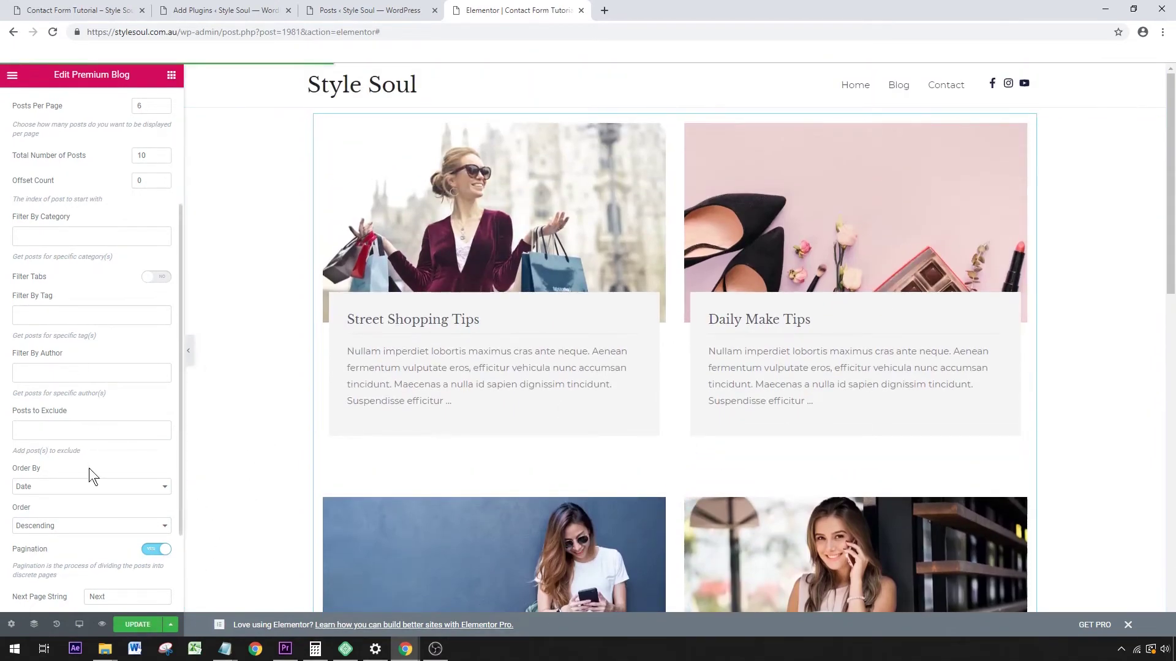
scroll(83, 293, "down", 2)
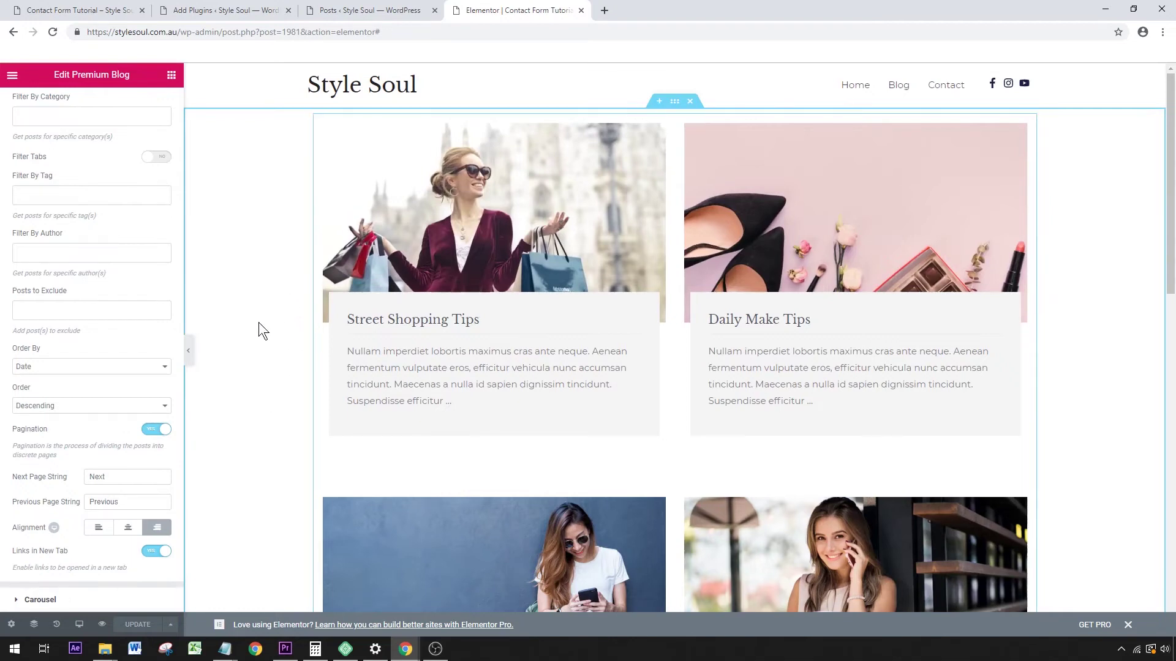
left_click(383, 9)
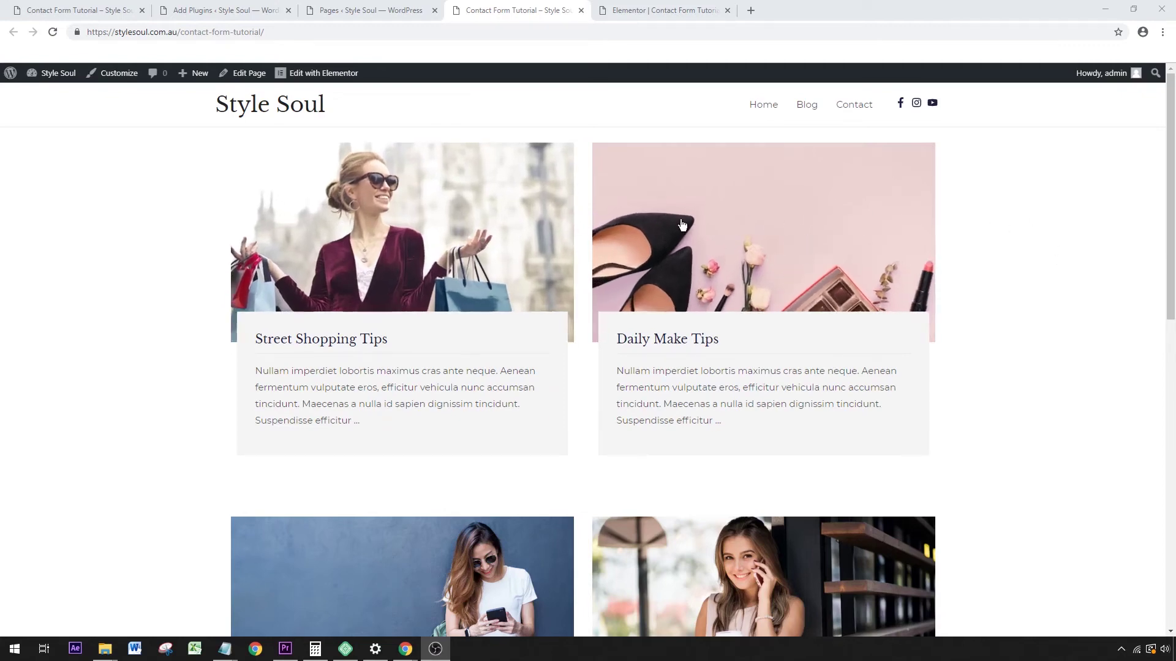
Scroll through the two-column post cards on the live page, then go back to the editor
scroll(728, 276, "down", 3)
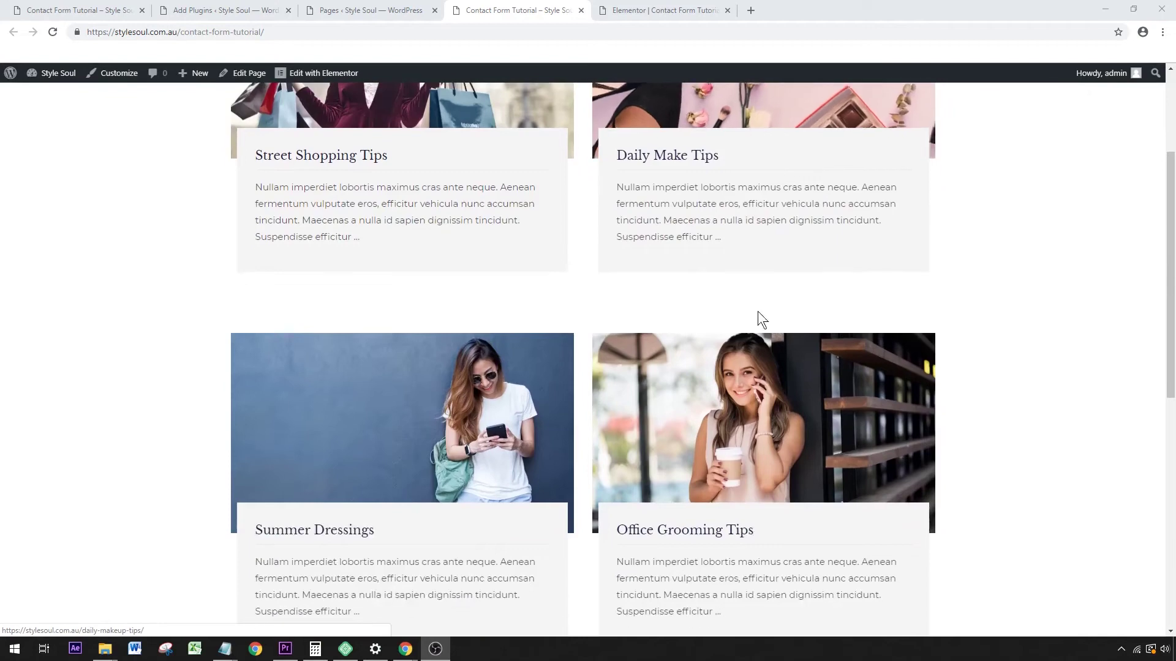
left_click(643, 10)
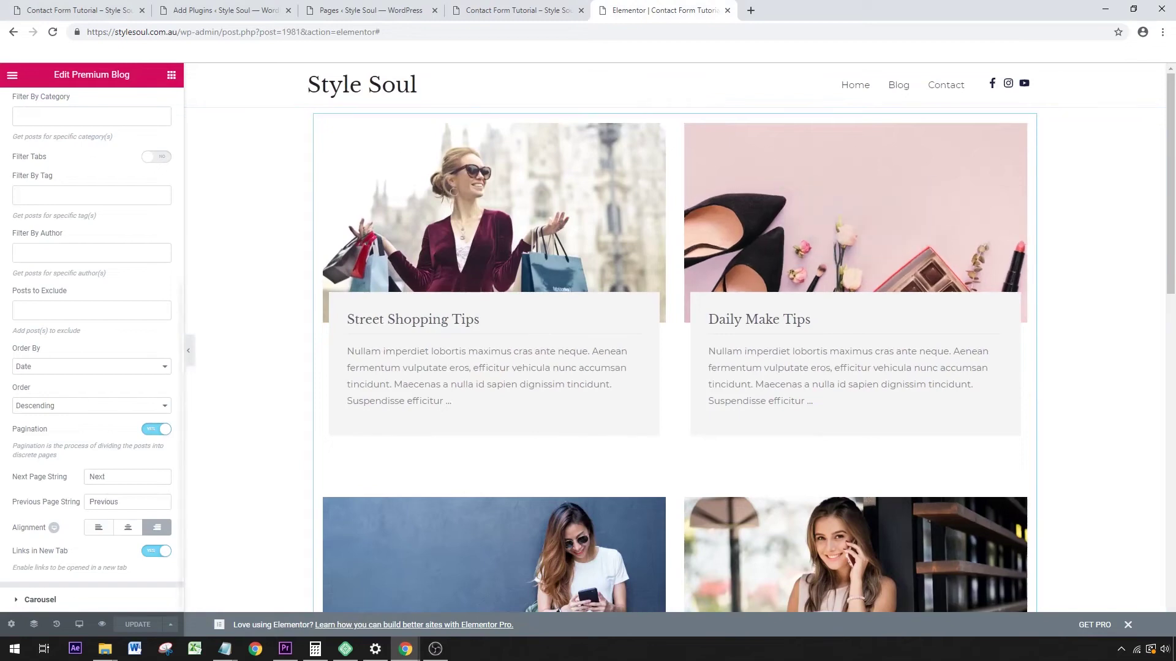
In the Image section, set Hover Effect to Bright instead of Blur and apply it
scroll(88, 229, "up", 5)
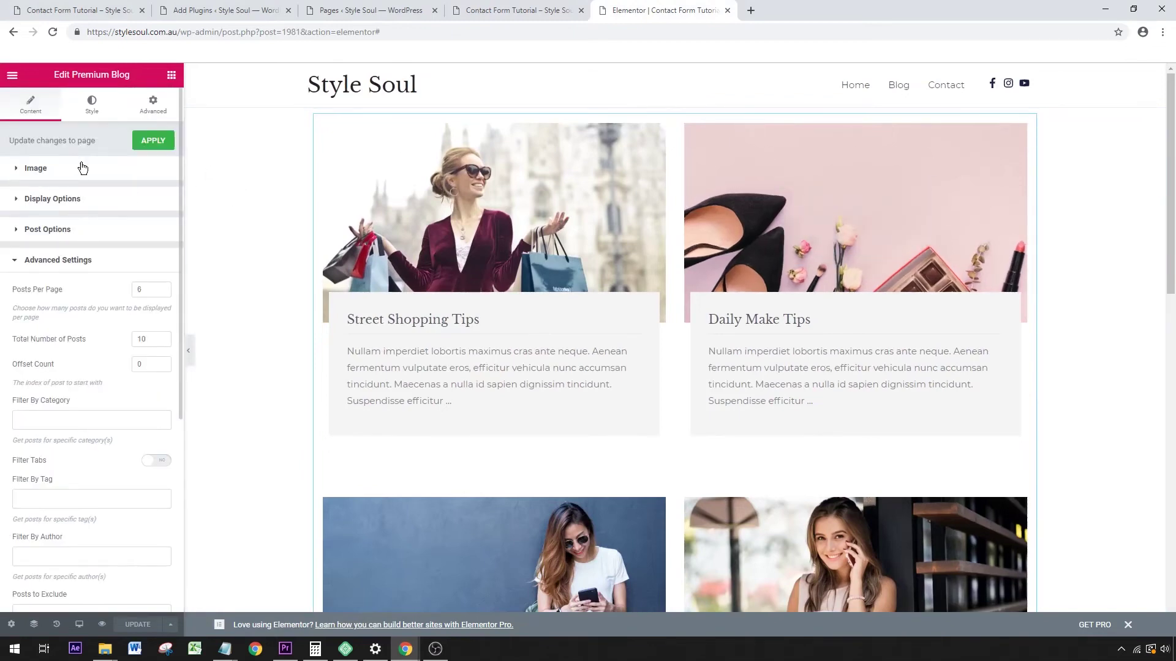
left_click(43, 173)
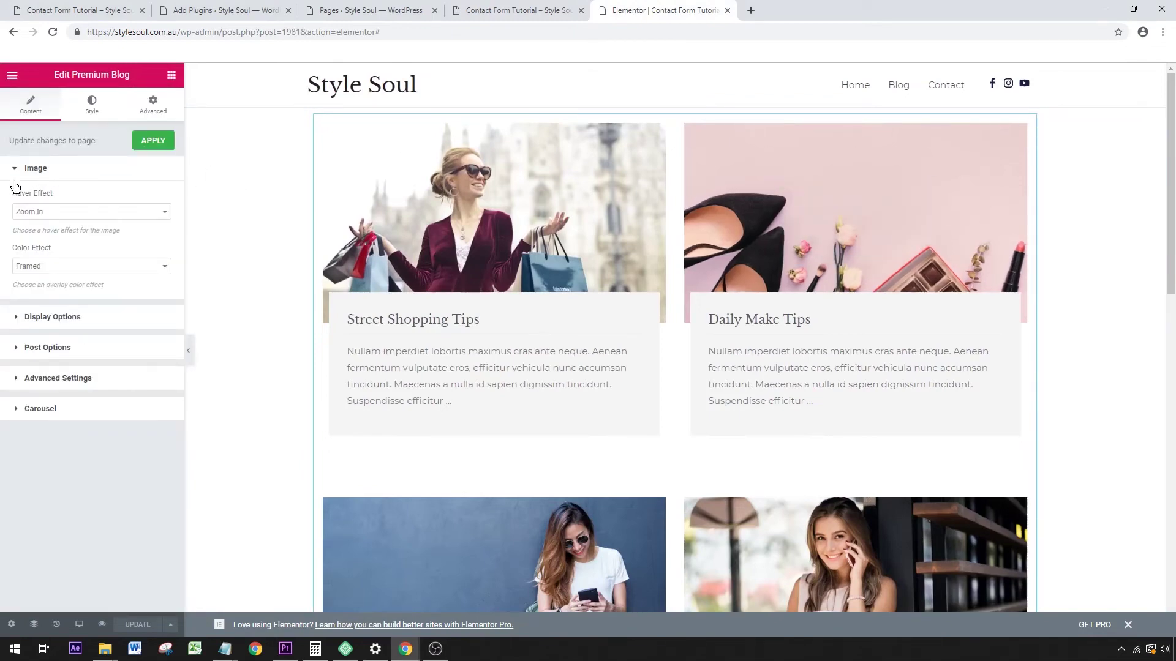
left_click(64, 214)
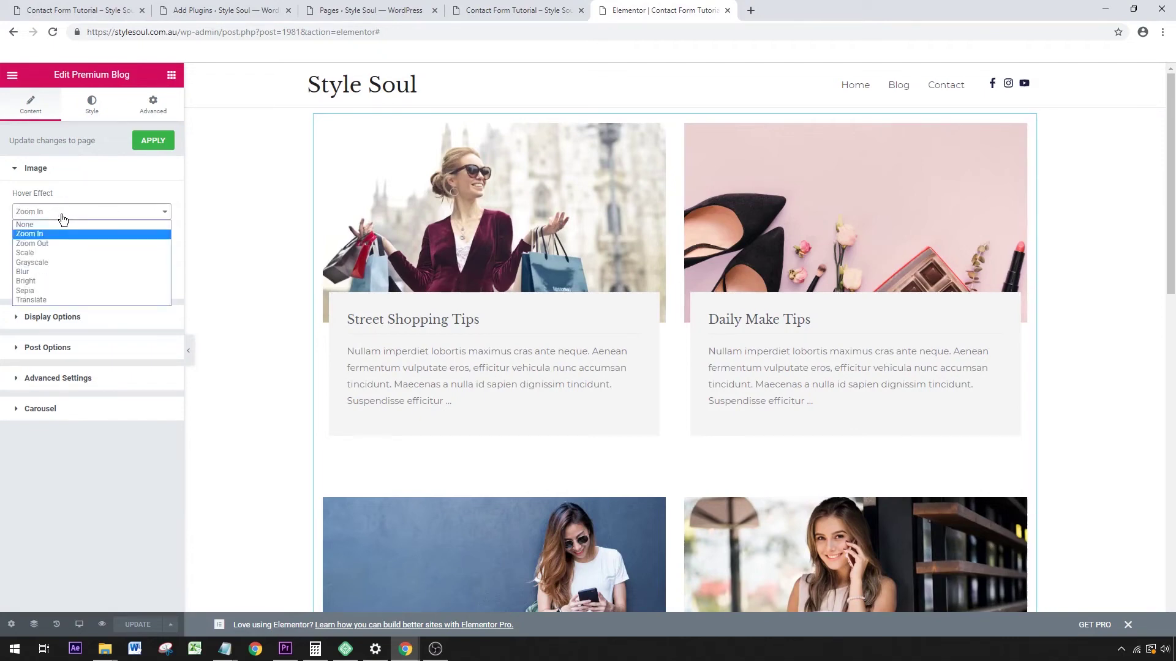
left_click(34, 272)
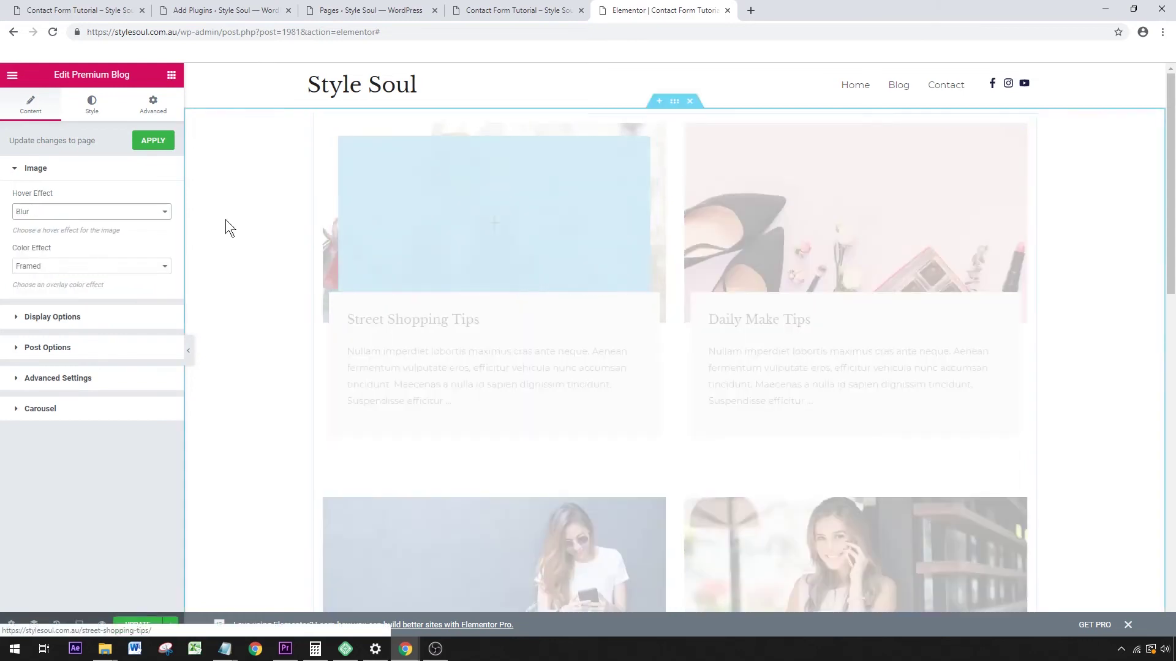
left_click(79, 216)
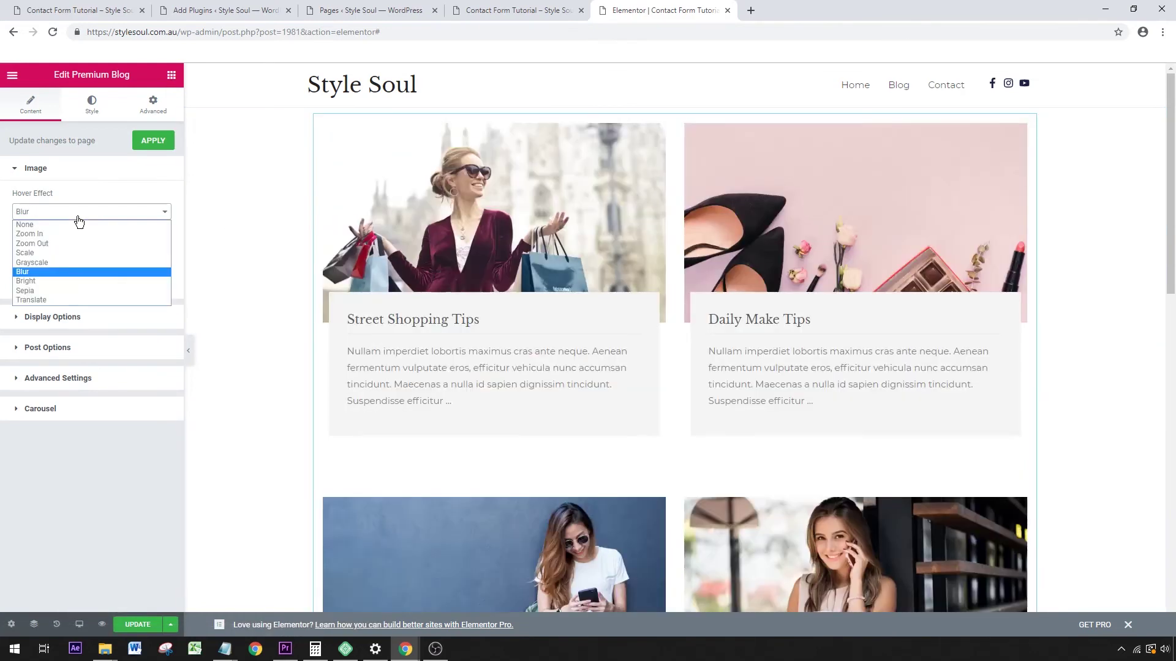
left_click(39, 279)
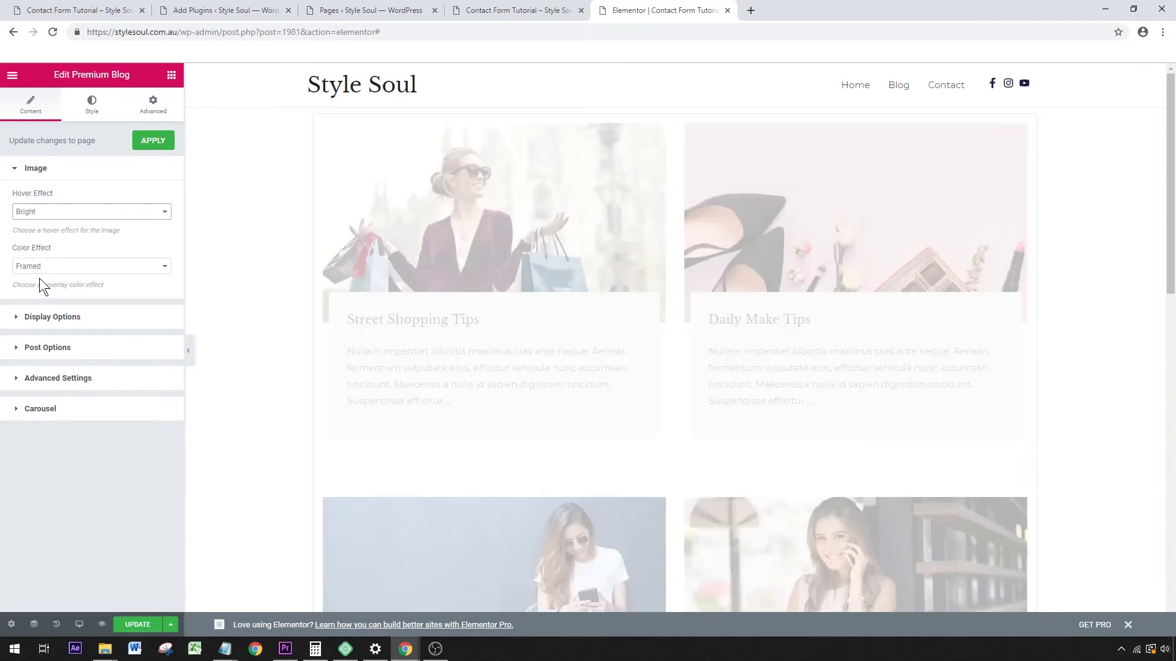
left_click(157, 146)
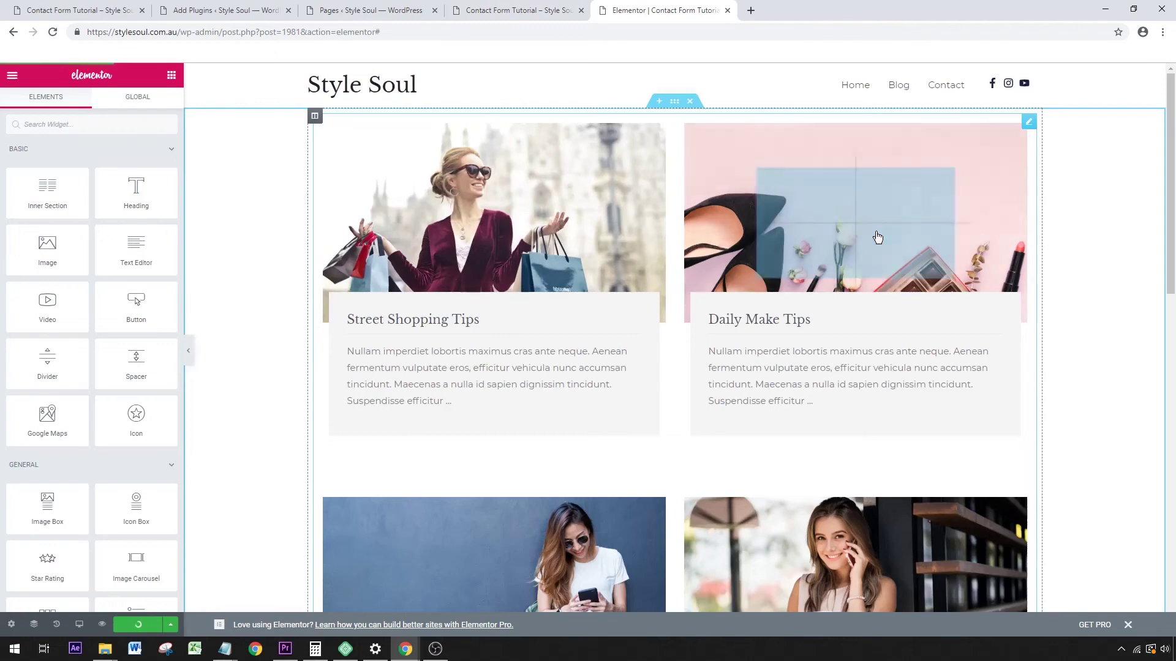
Reload the live page and open page 2, starting with Wardrobe Makeover and Selecting Shoes
left_click(510, 9)
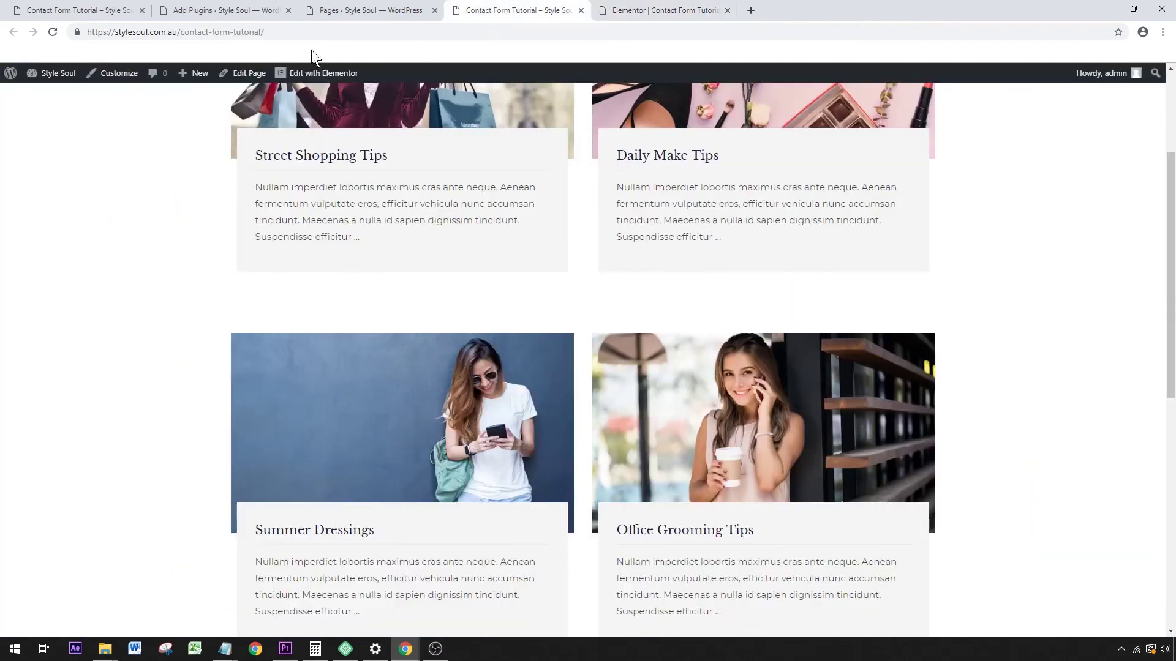
left_click(52, 32)
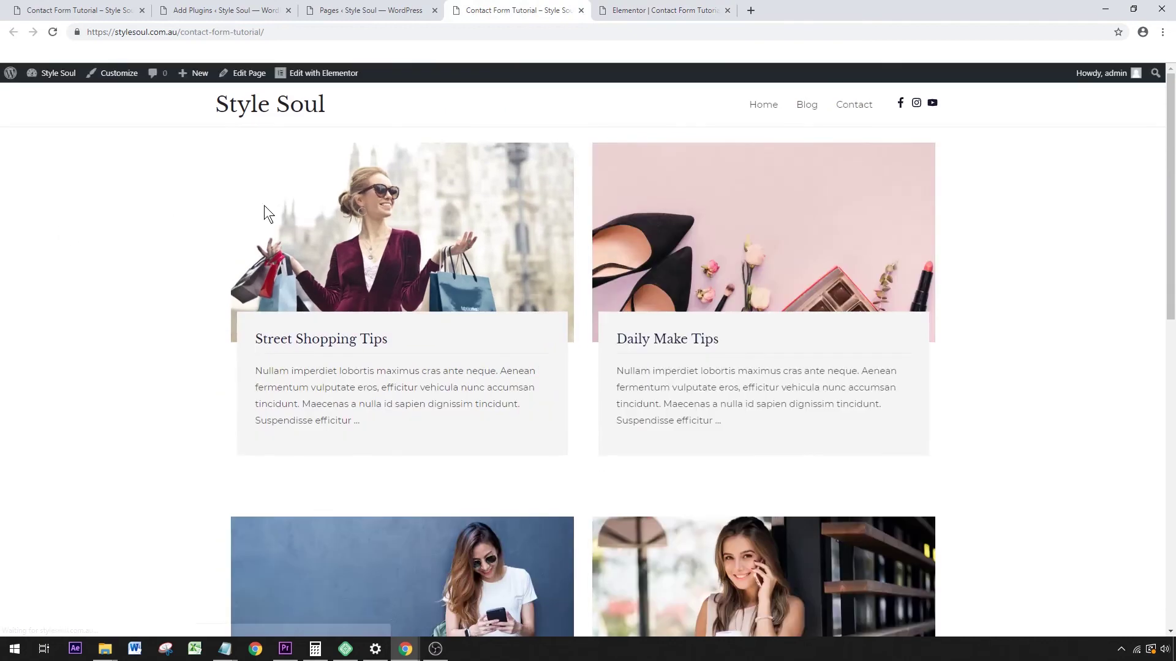
scroll(735, 217, "down", 3)
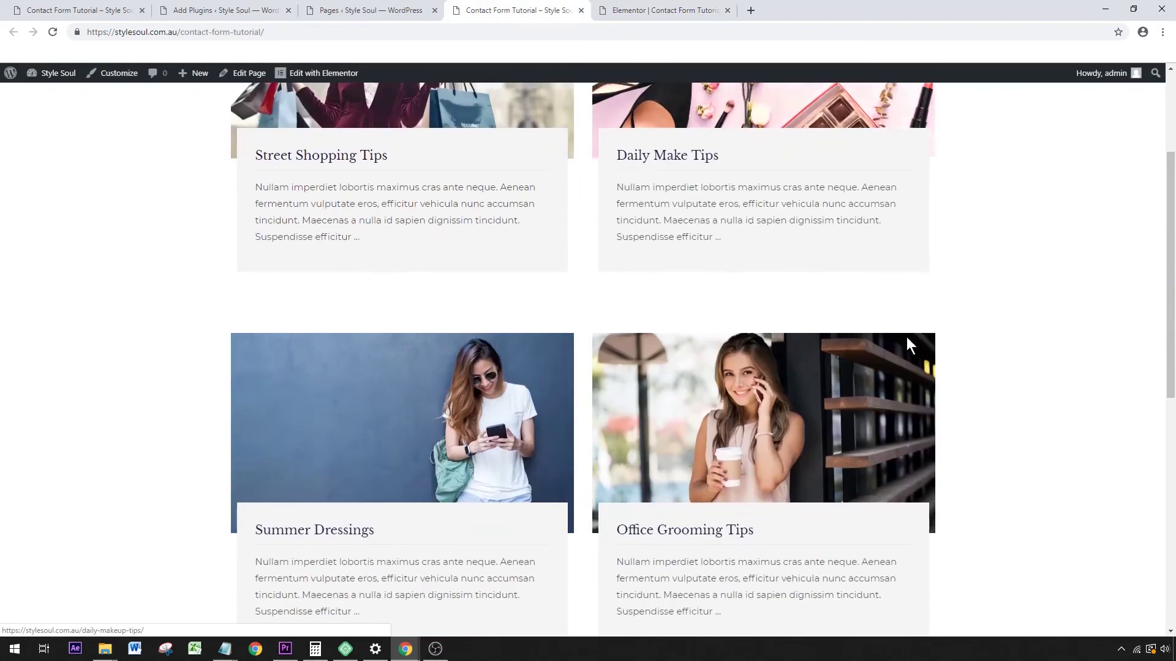
scroll(419, 403, "down", 8)
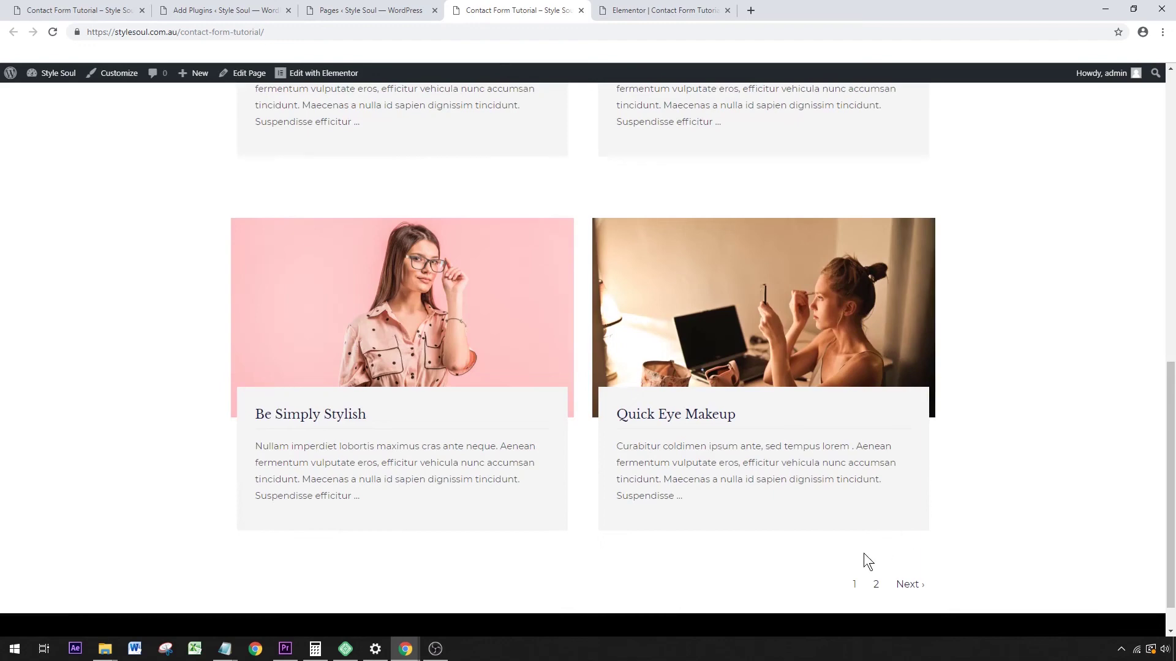
left_click(876, 586)
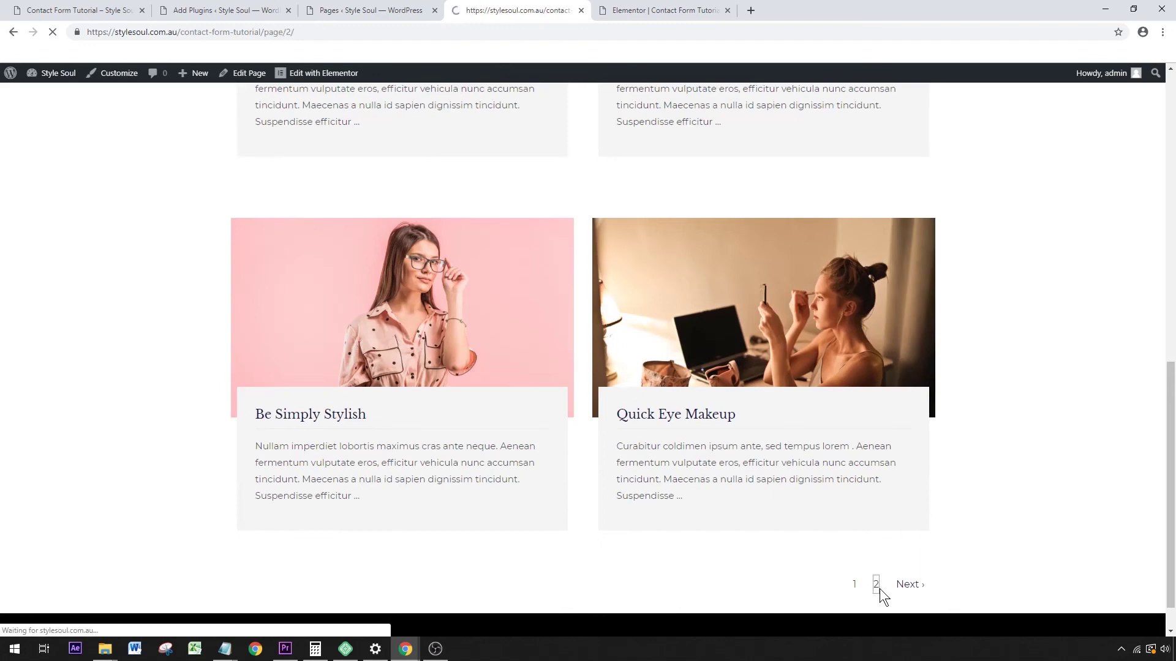
scroll(379, 414, "down", 3)
scroll(480, 393, "up", 3)
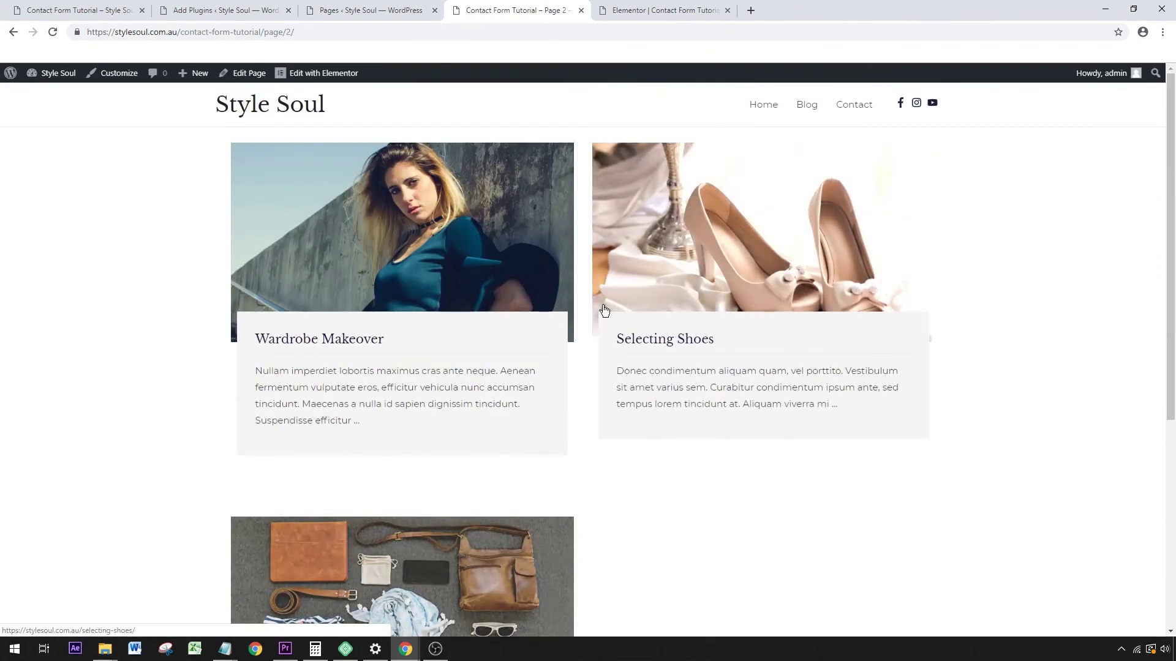